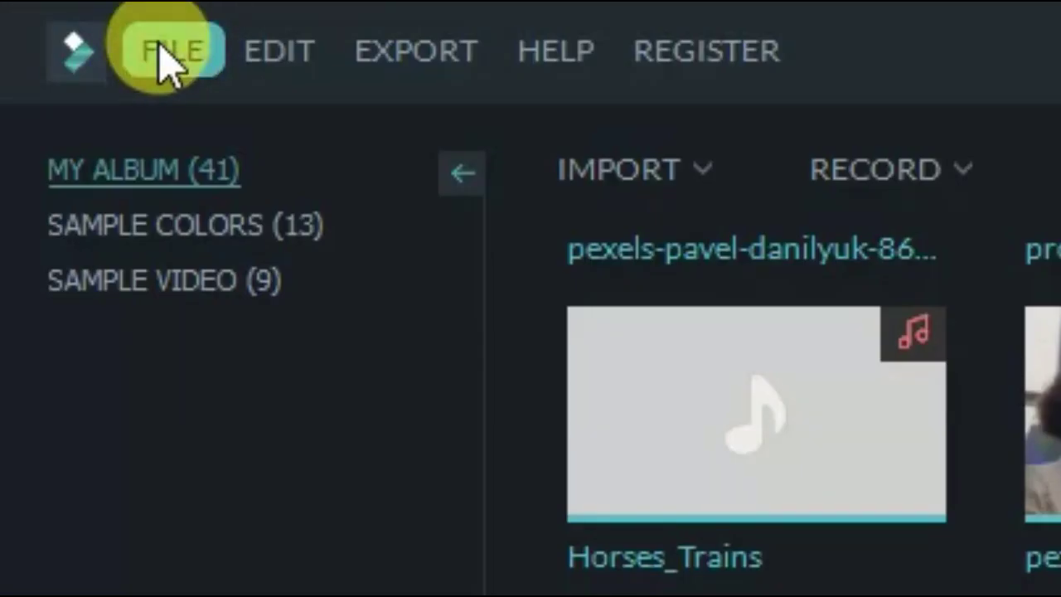
Import the images "youtube thubmnile wow.jpg", "gbalign.jpg" and "kjhgffghjjhg.jpg" from the Documents folder into the media library.
left_click(48, 16)
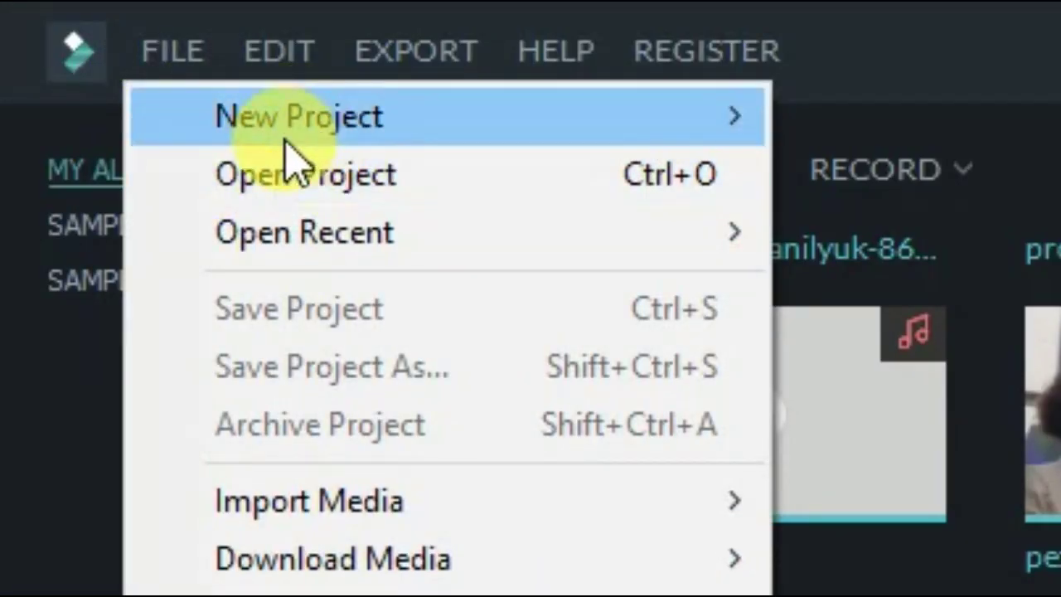
mouse_move(339, 501)
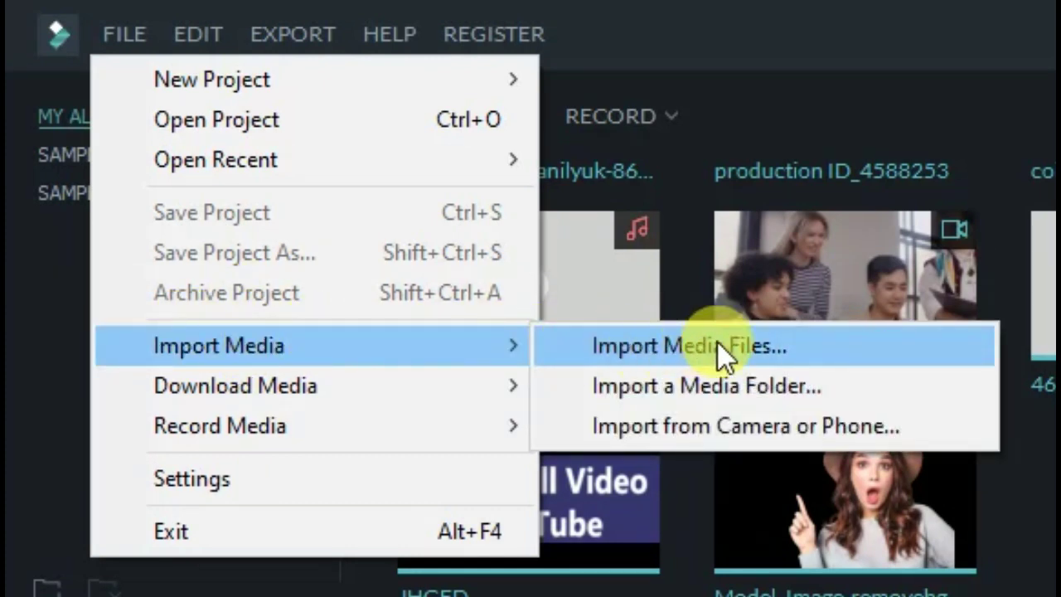
left_click(715, 349)
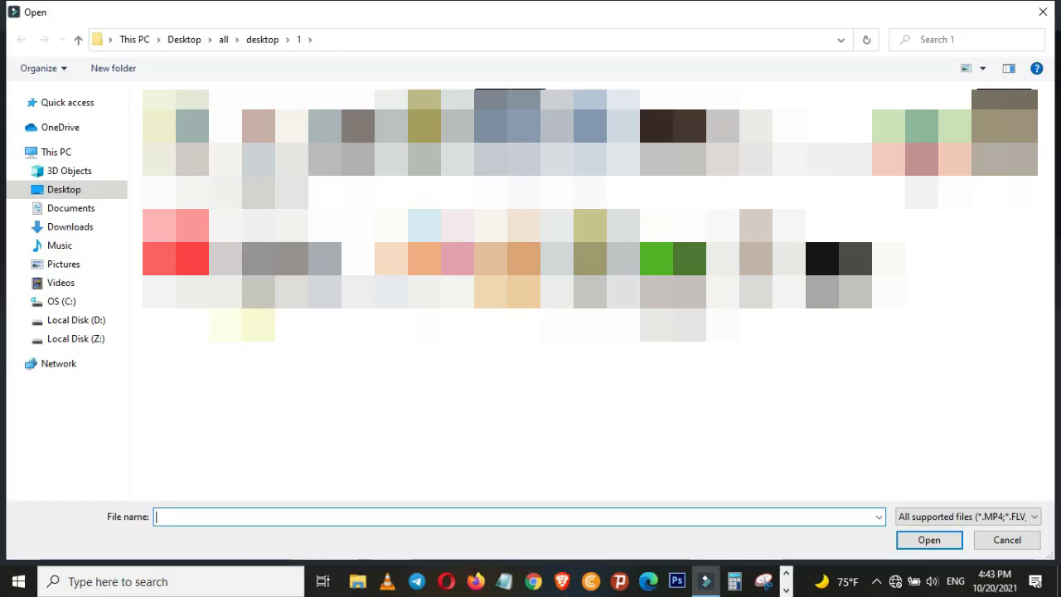
left_click(66, 215)
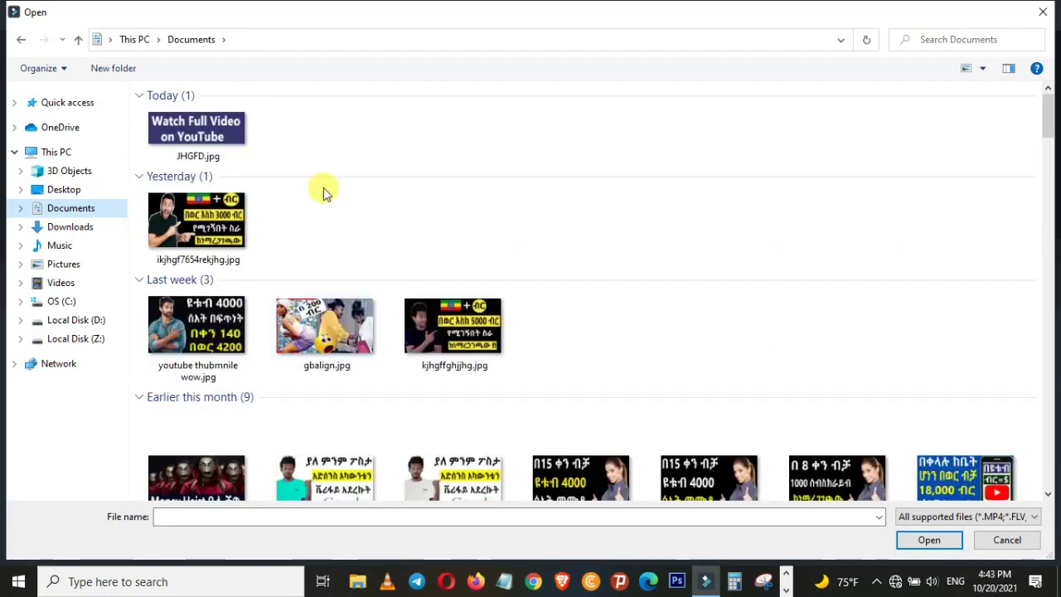
left_click_drag(488, 338, 188, 330)
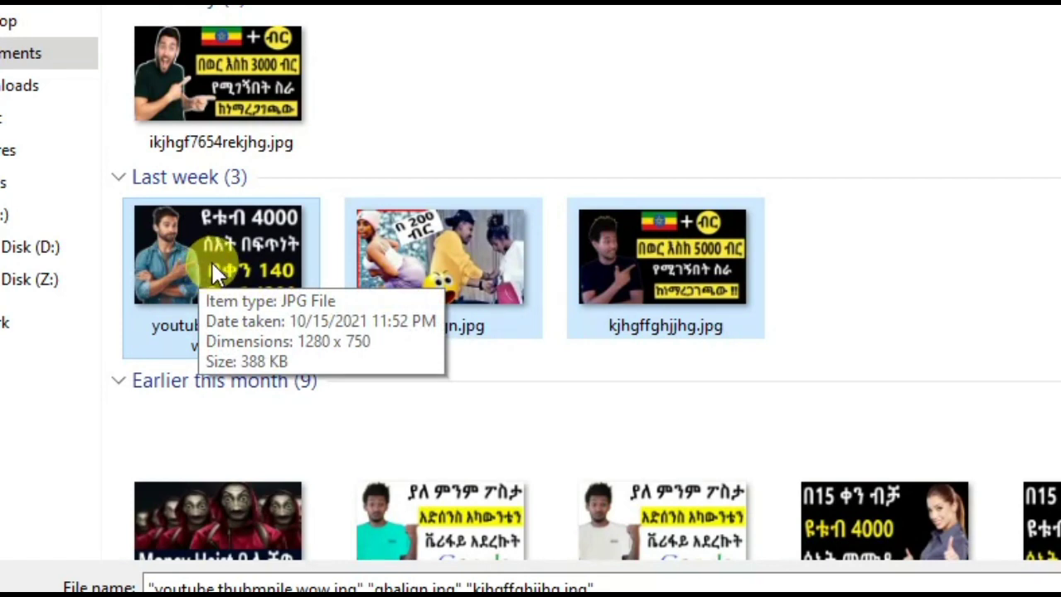
left_click(906, 245)
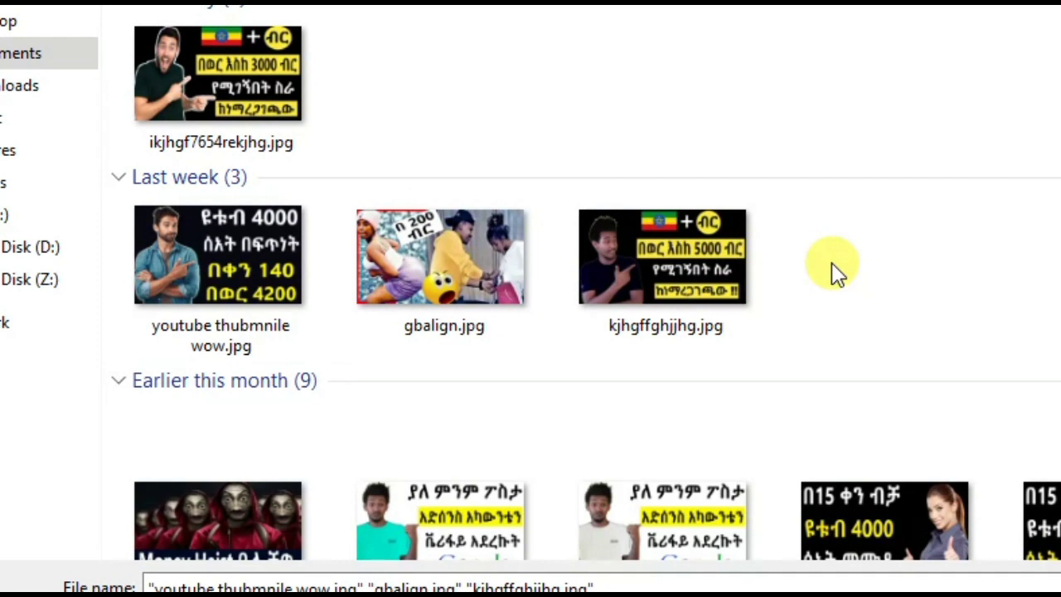
left_click_drag(831, 262, 169, 260)
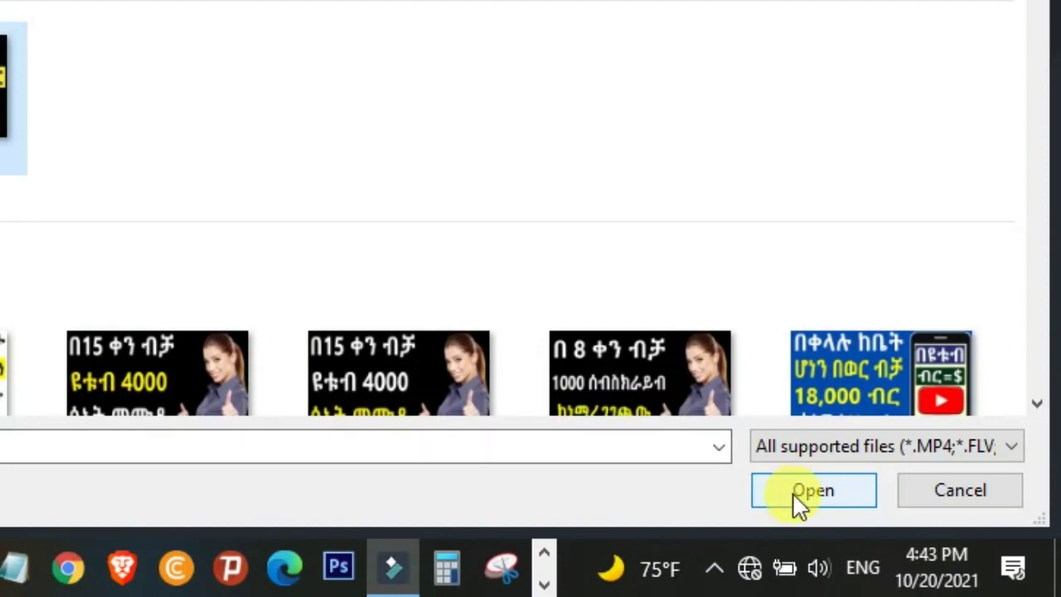
left_click(920, 545)
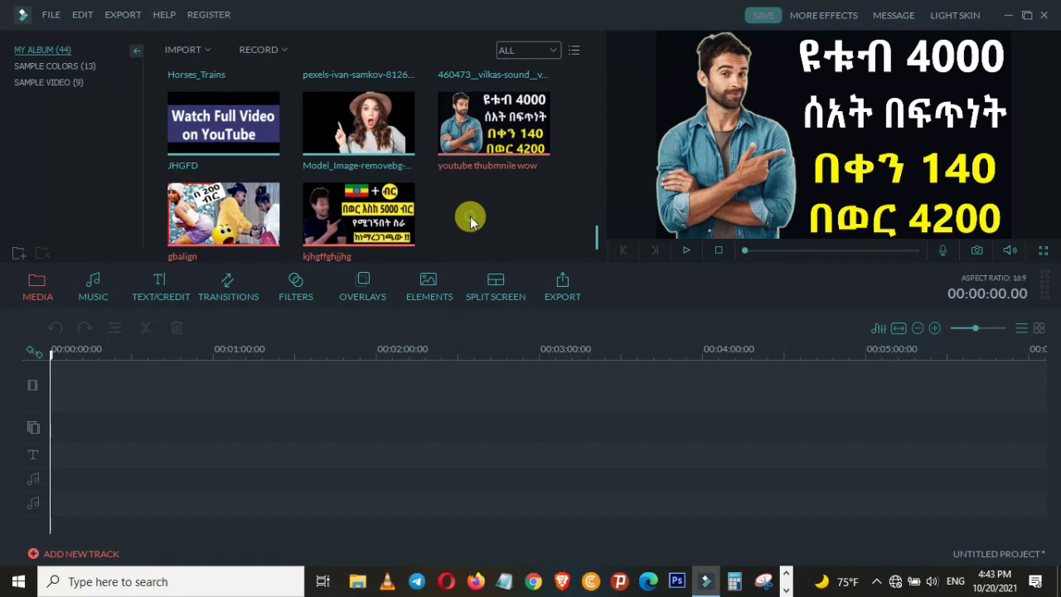
left_click(470, 221)
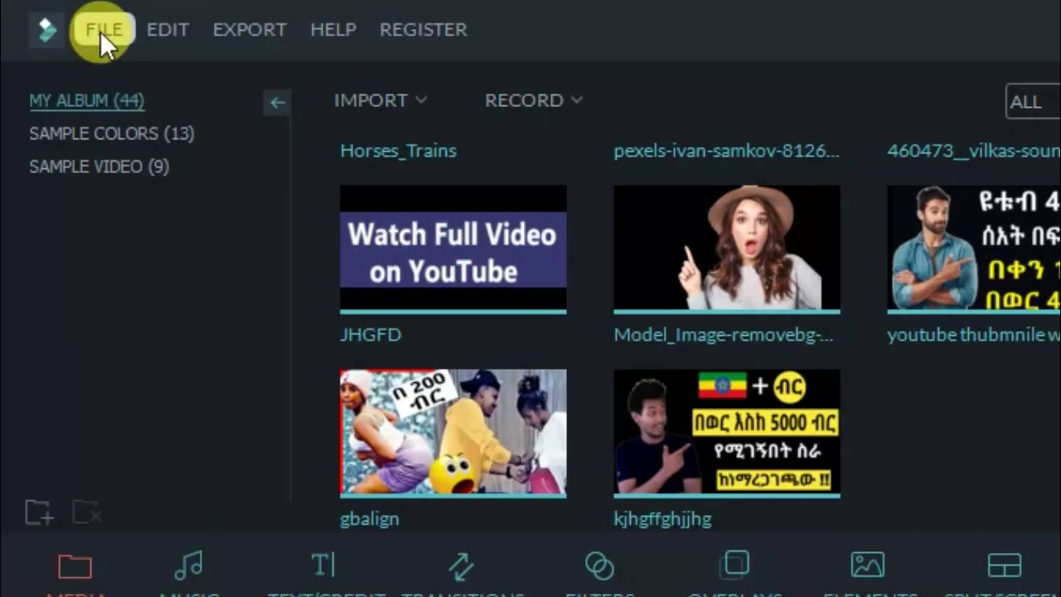
Start another media file import and browse to the Output folder inside Documents > Wondershare Filmora.
left_click(50, 14)
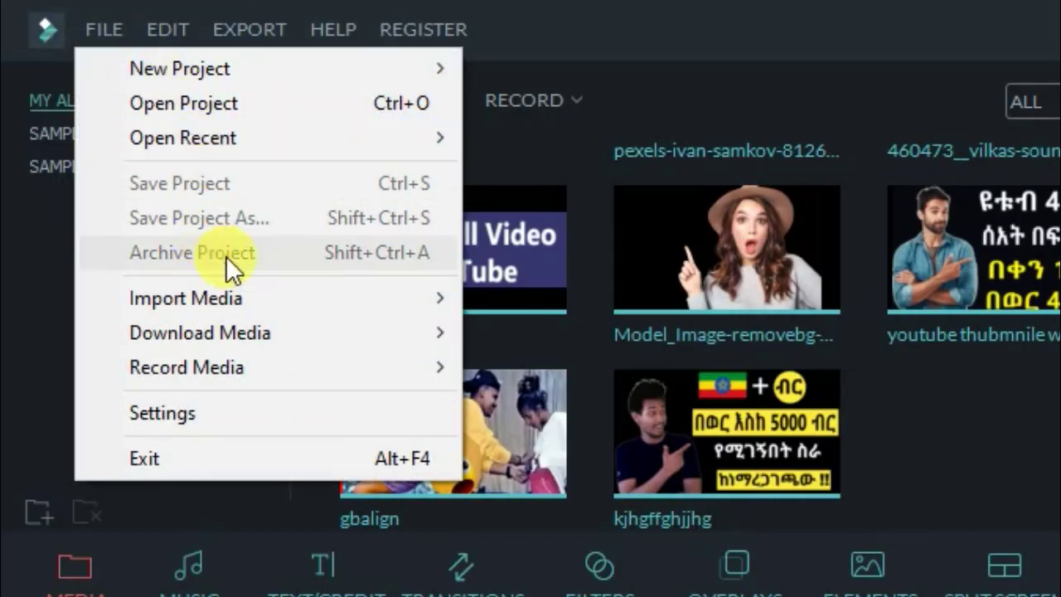
mouse_move(259, 295)
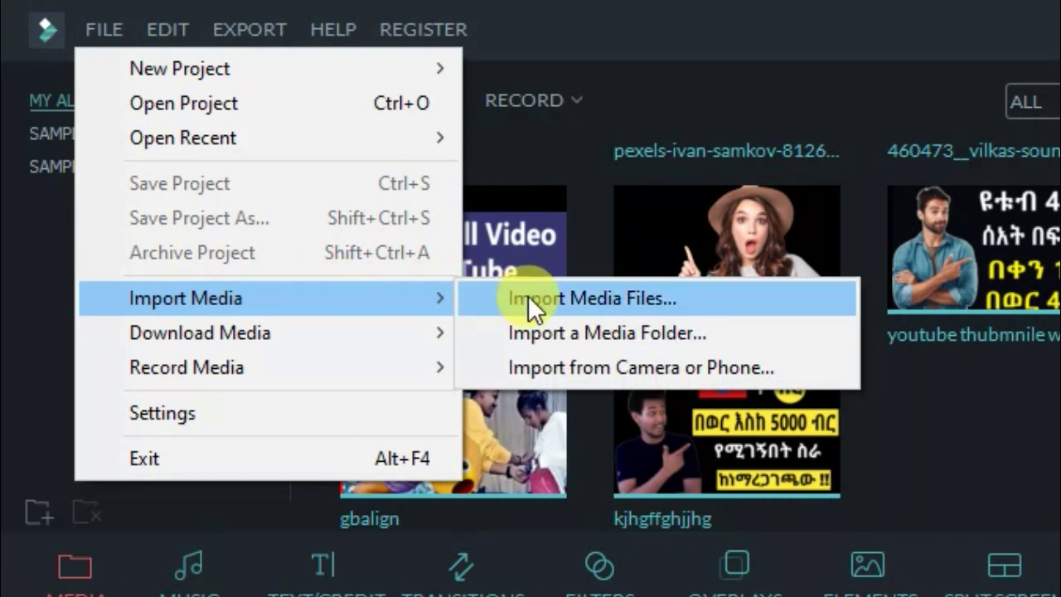
left_click(645, 295)
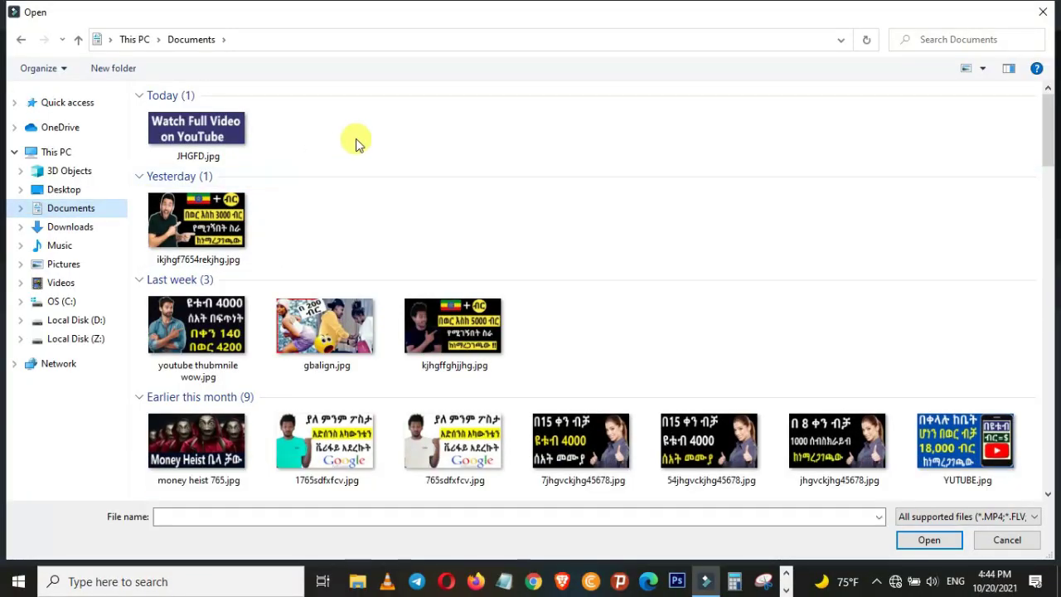
scroll(355, 142, "down", 5)
left_click(356, 138)
scroll(355, 138, "down", 5)
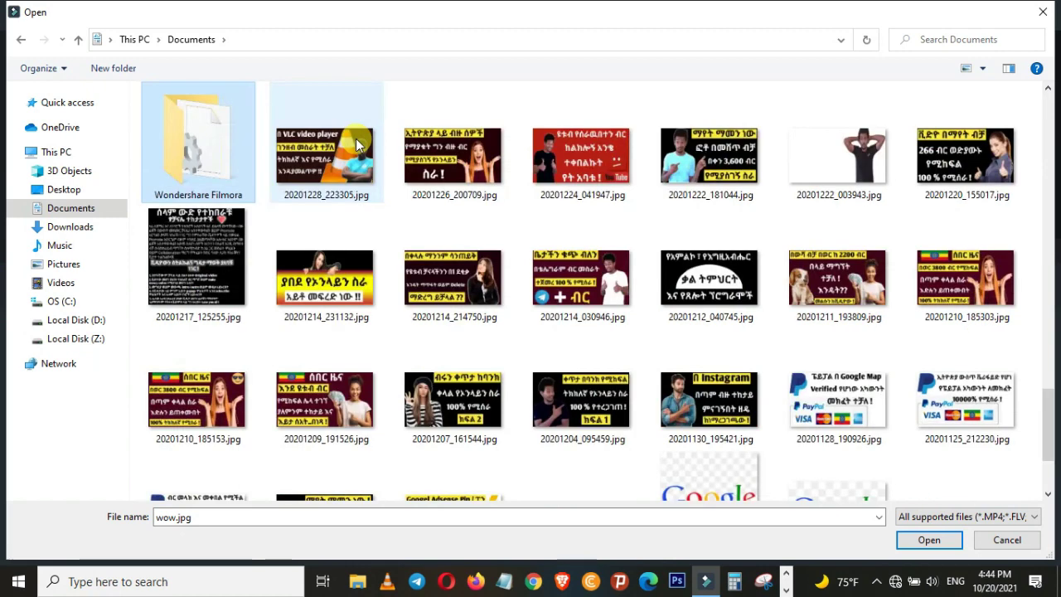
double_click(211, 180)
double_click(171, 113)
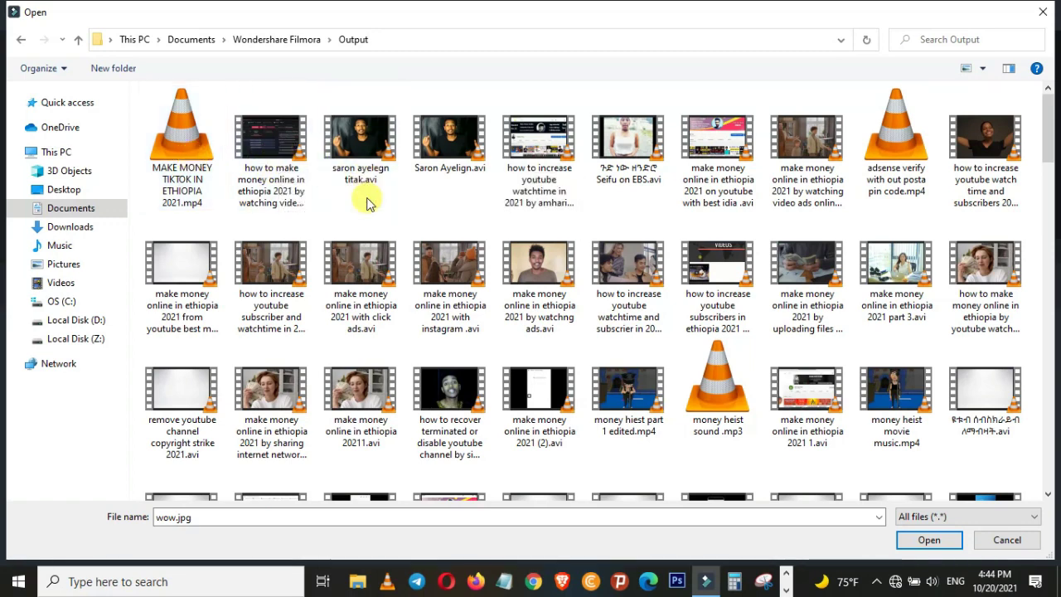
Import the video "how to make money online in ethiopia 2021 by watching video ads and video .avi" together with the "titak.avi" video beside it.
left_click_drag(370, 210, 337, 196)
left_click(273, 166)
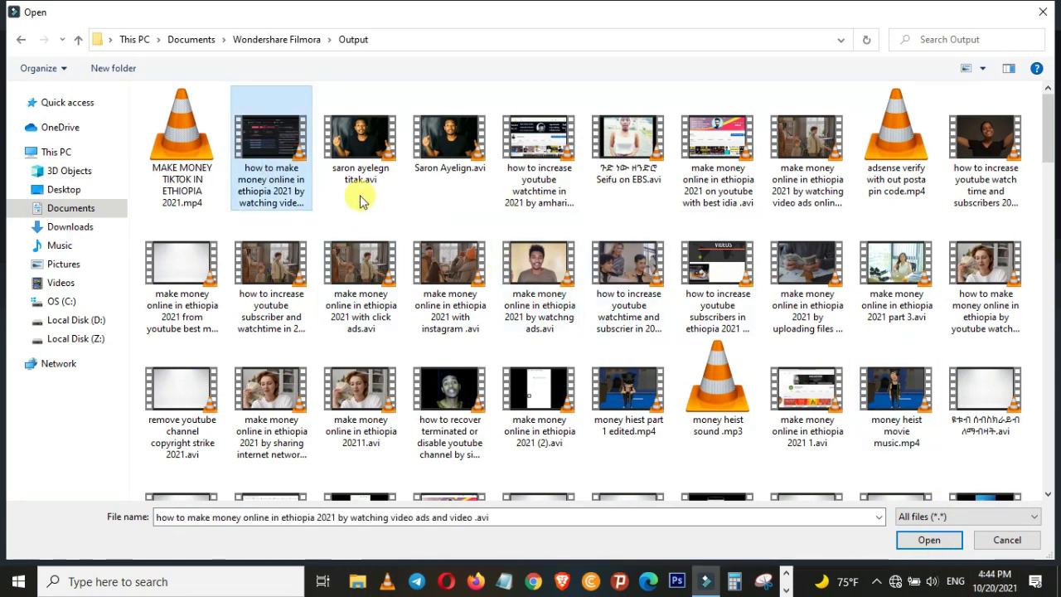
left_click_drag(360, 197, 280, 128)
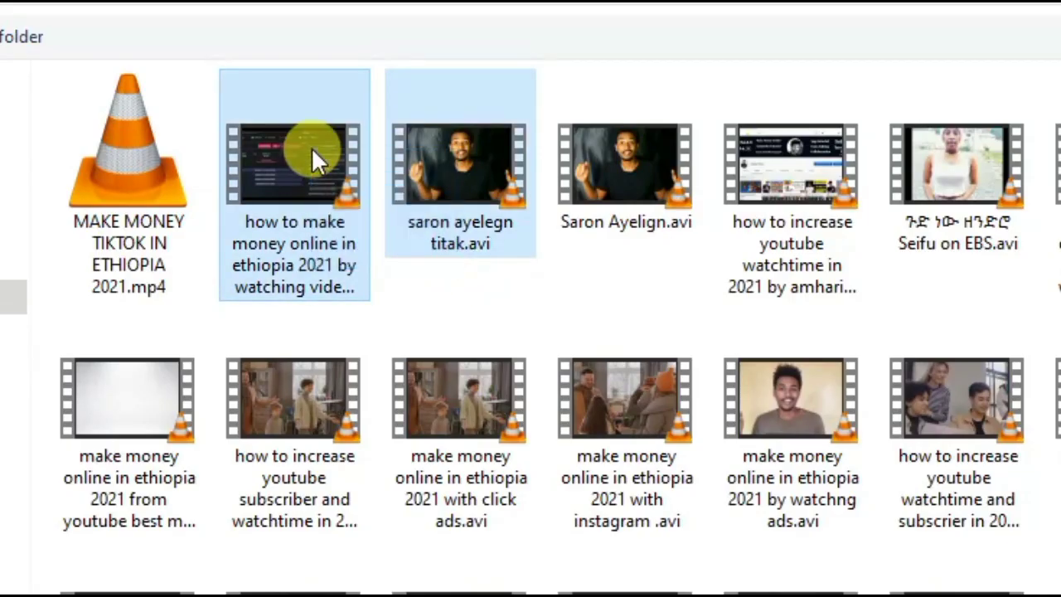
left_click(313, 151)
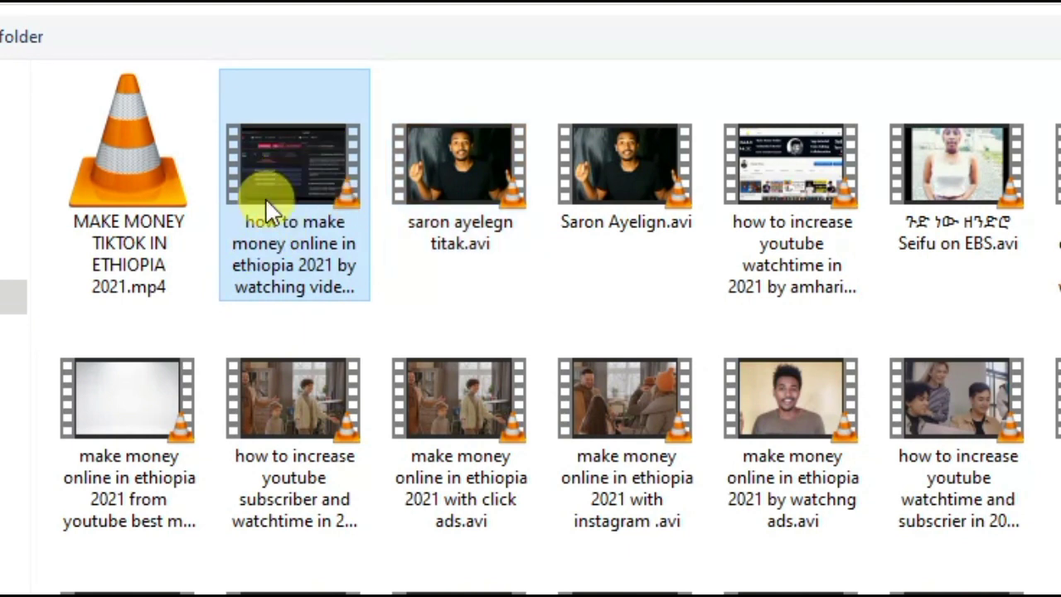
left_click(271, 236)
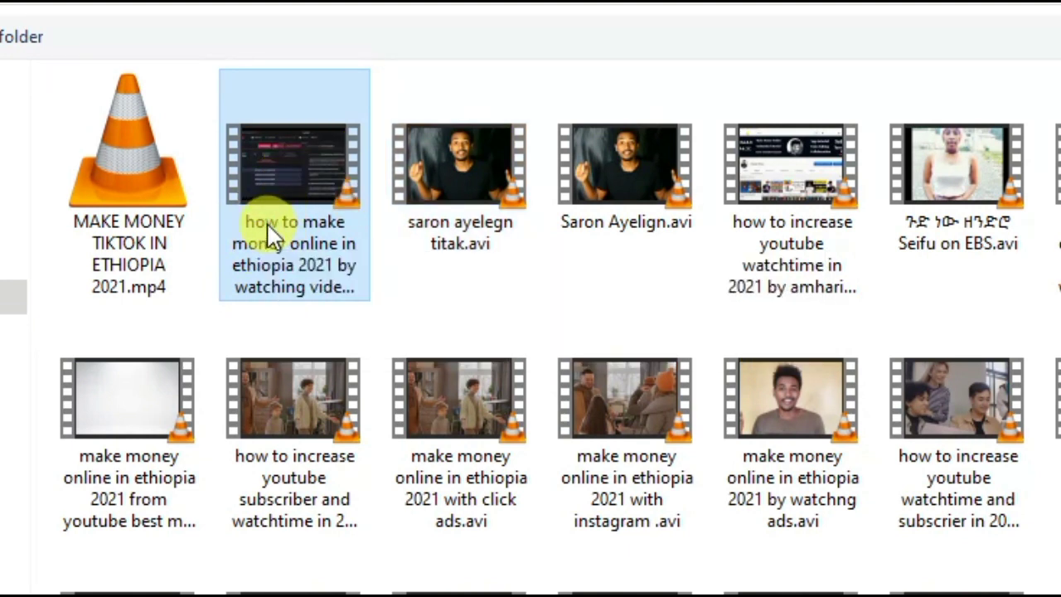
left_click(271, 170, "ctrl")
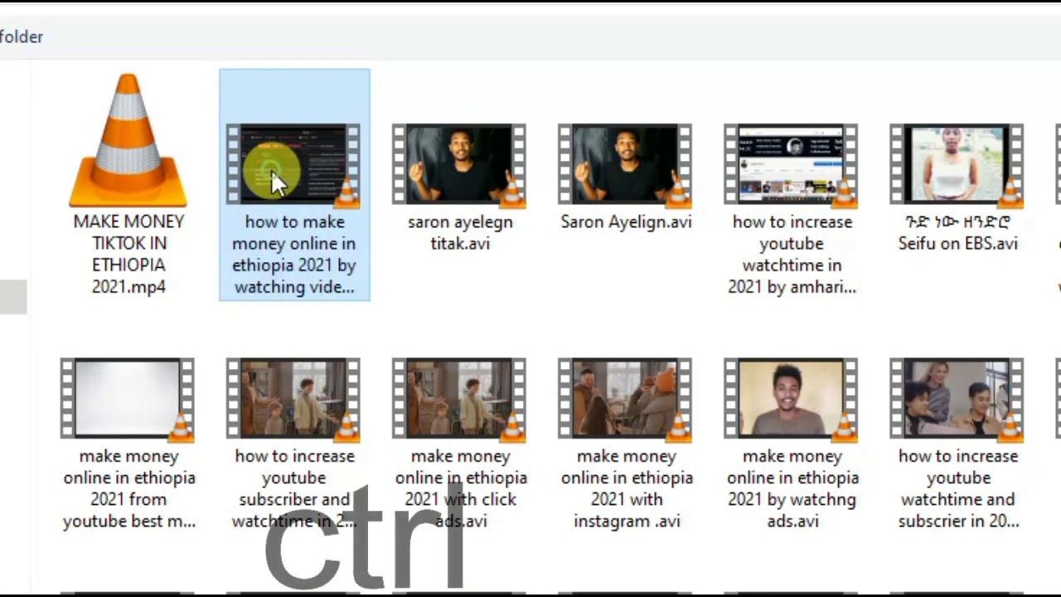
left_click(401, 162, "ctrl")
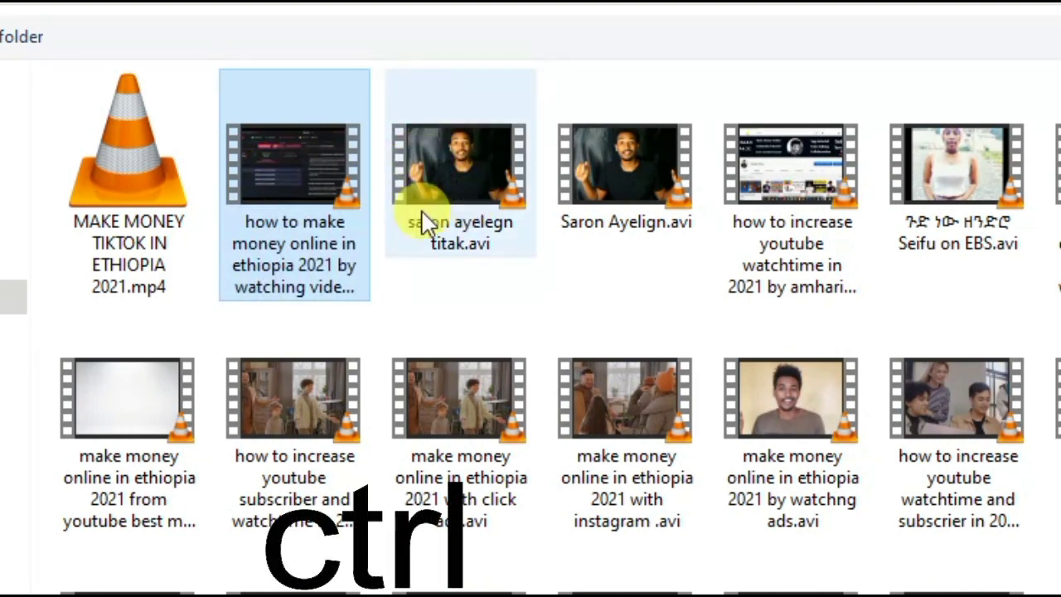
left_click(488, 185, "ctrl")
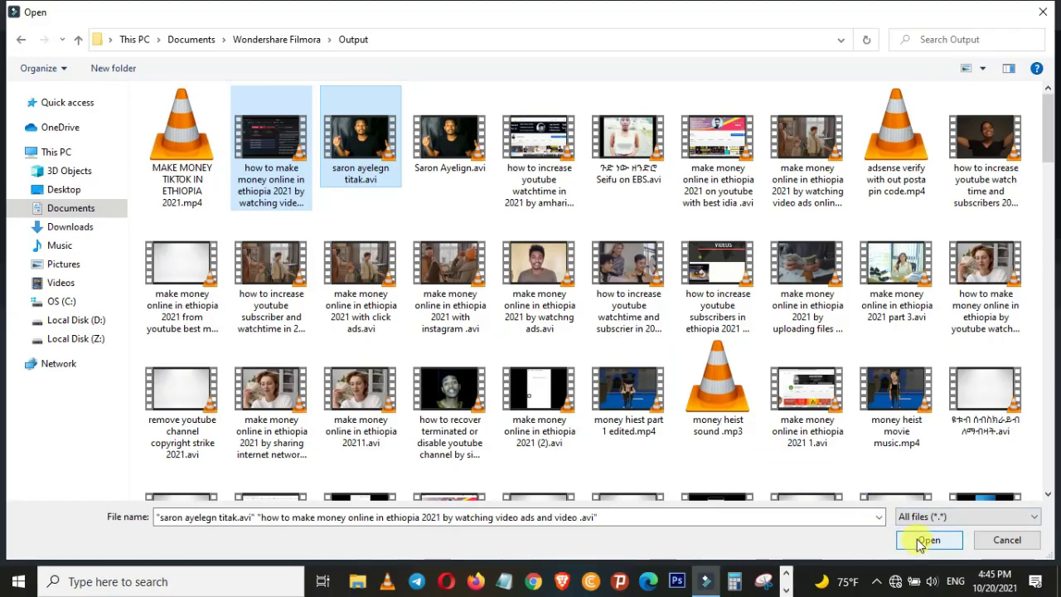
left_click(918, 540)
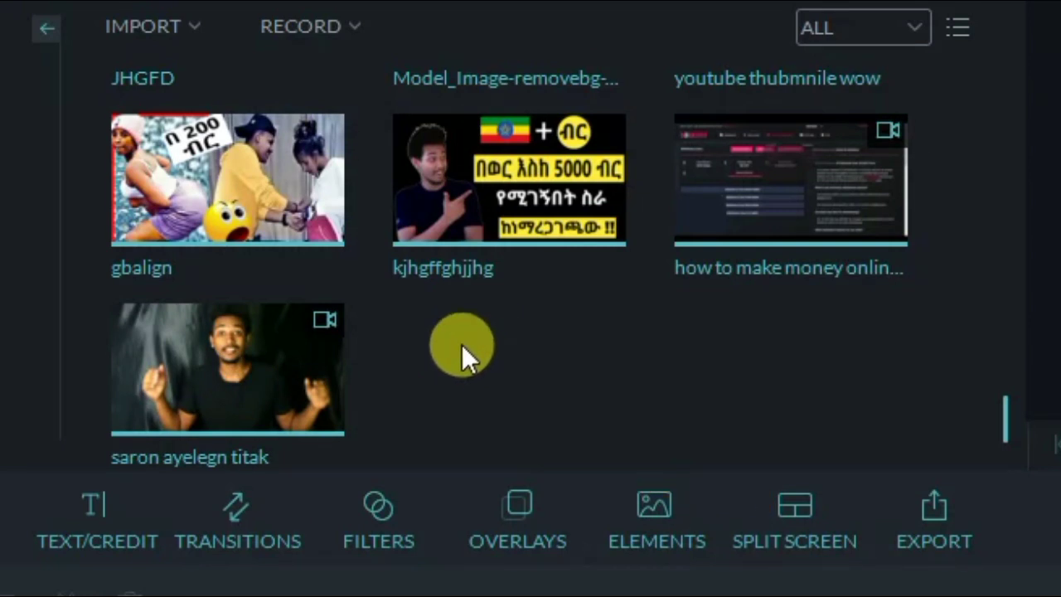
Preview the imported "how to make money online" video and place it on the main video track by moving it from the library.
left_click_drag(1007, 419, 1004, 409)
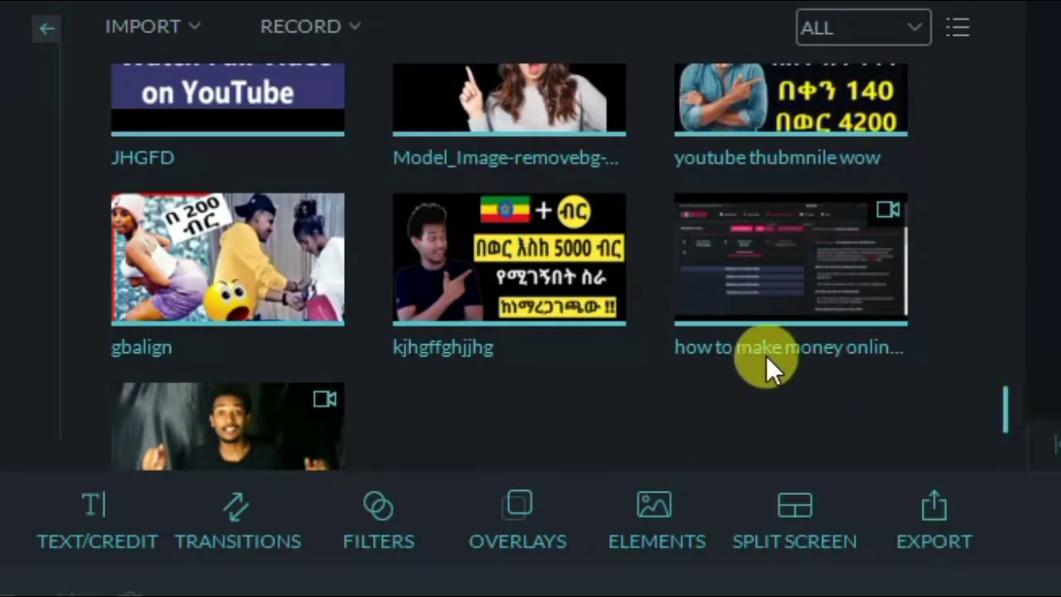
mouse_move(701, 274)
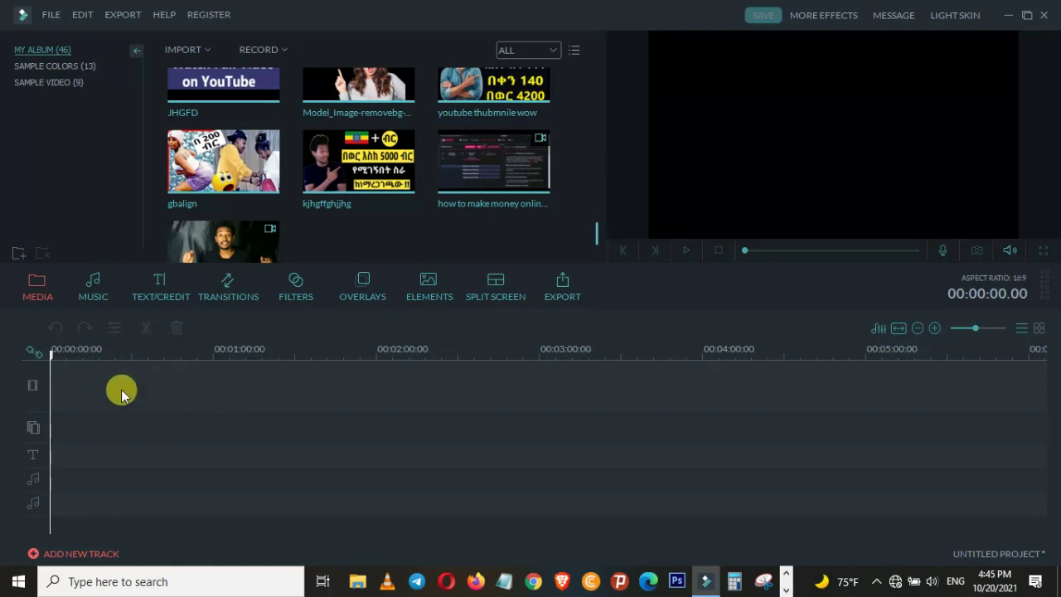
mouse_move(458, 174)
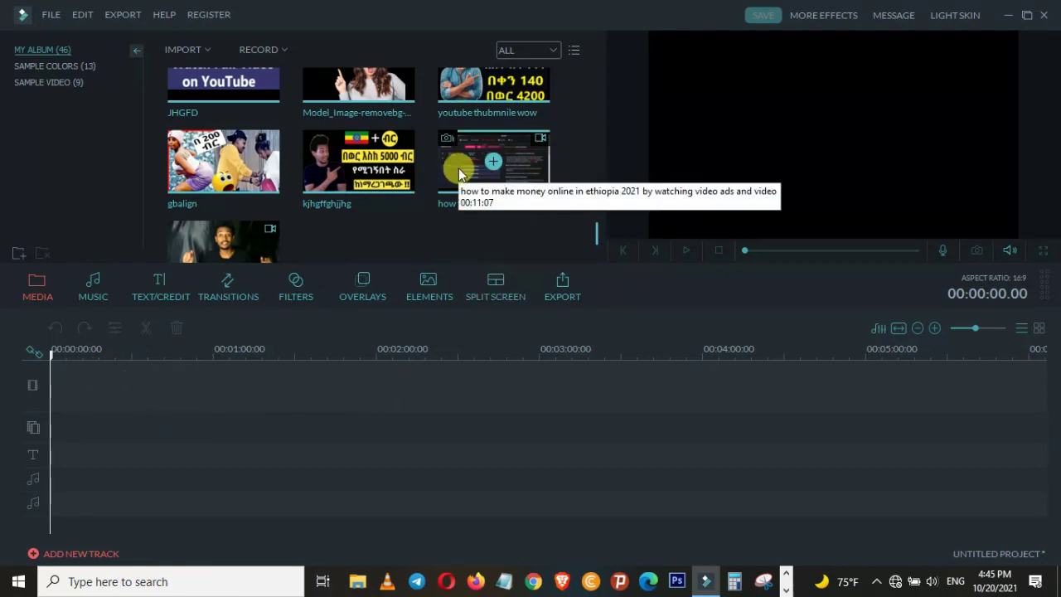
left_click(439, 192)
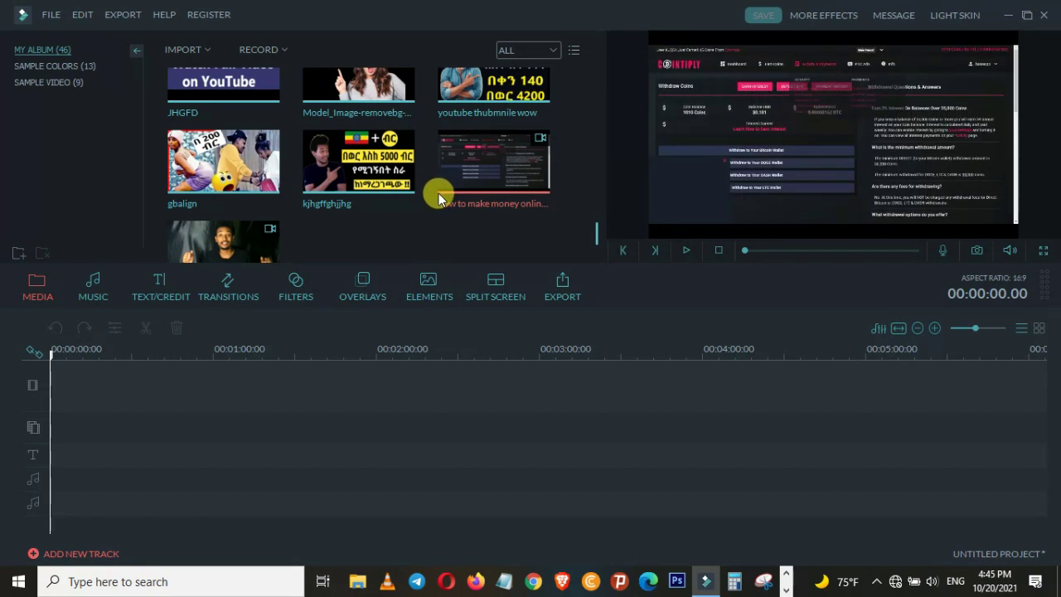
left_click_drag(438, 194, 168, 390)
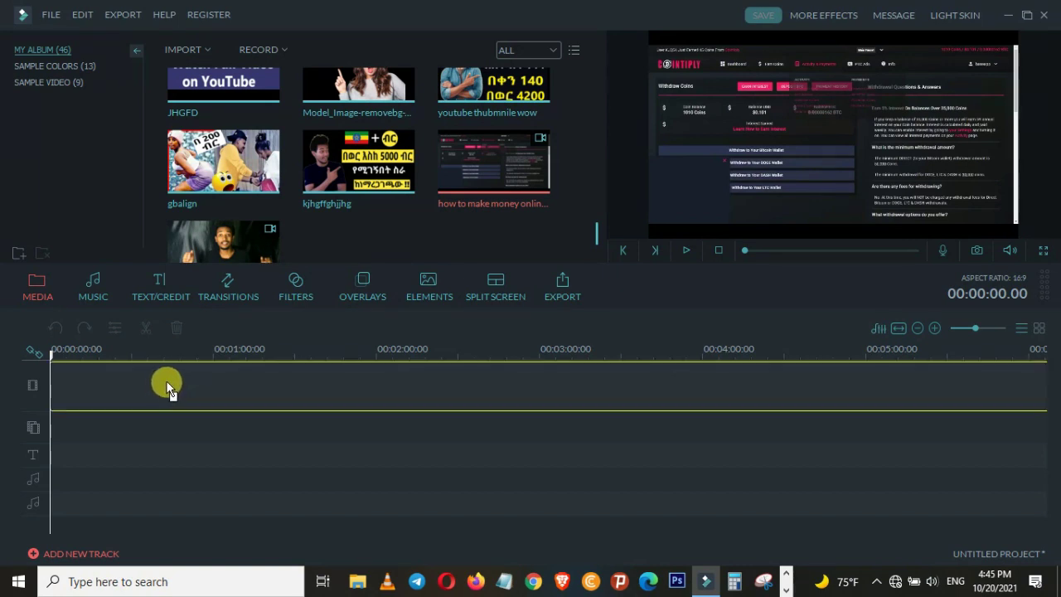
left_click_drag(166, 388, 255, 408)
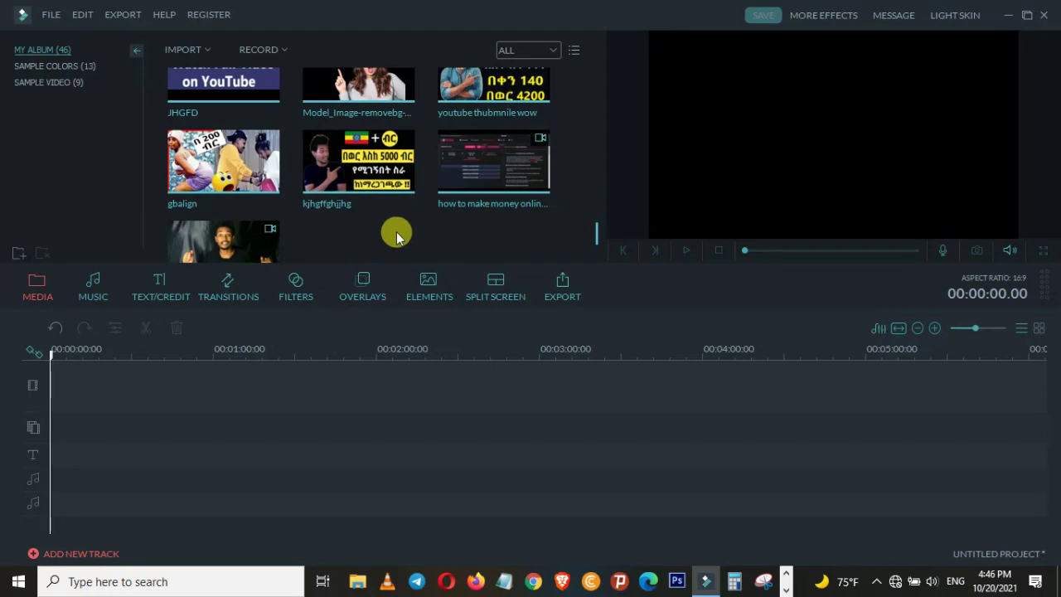
Add the "how to make money online" video to the start of the timeline directly from its library thumbnail.
mouse_move(493, 161)
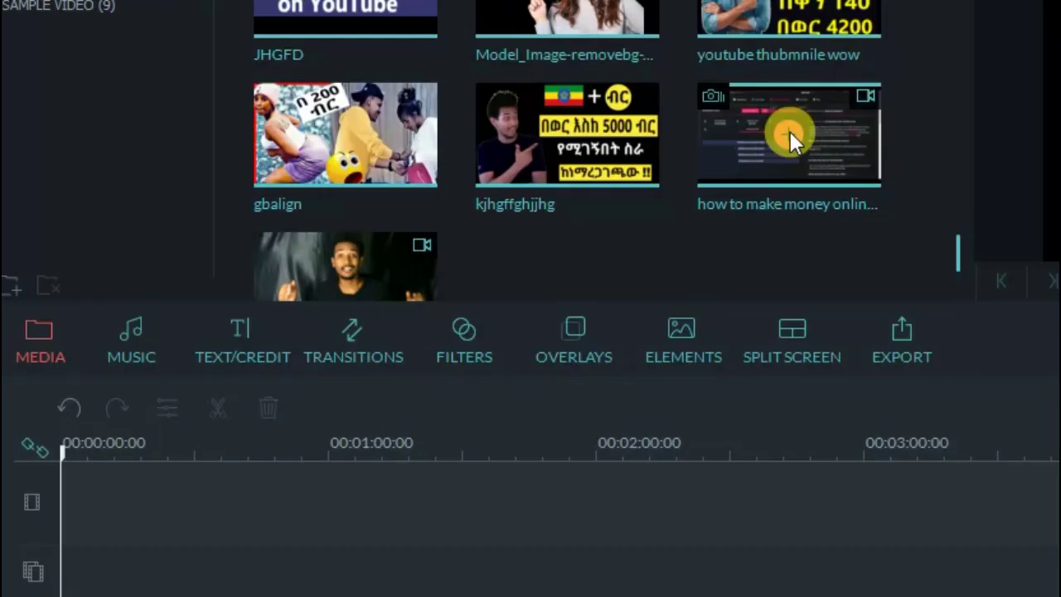
left_click(791, 131)
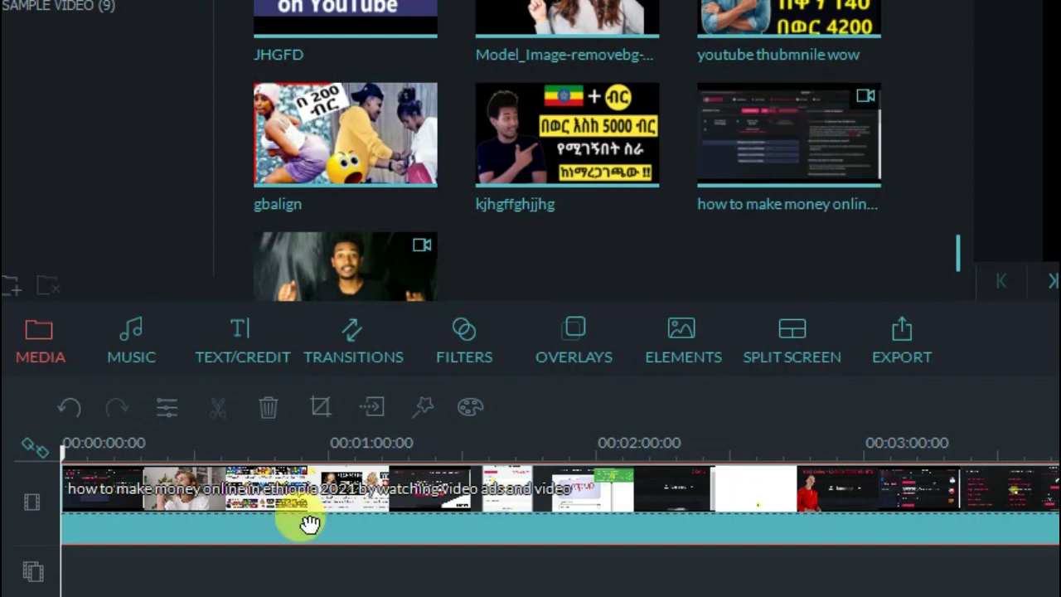
mouse_move(773, 147)
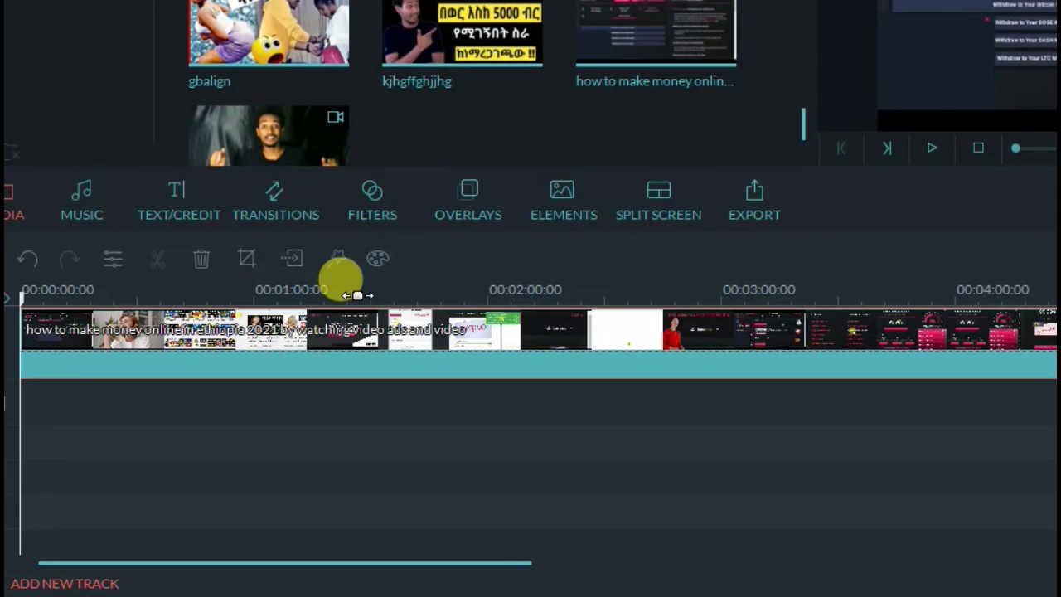
Scrub the playhead back and forth around the one-minute mark of the timeline clip to preview its frames.
left_click_drag(23, 302, 315, 292)
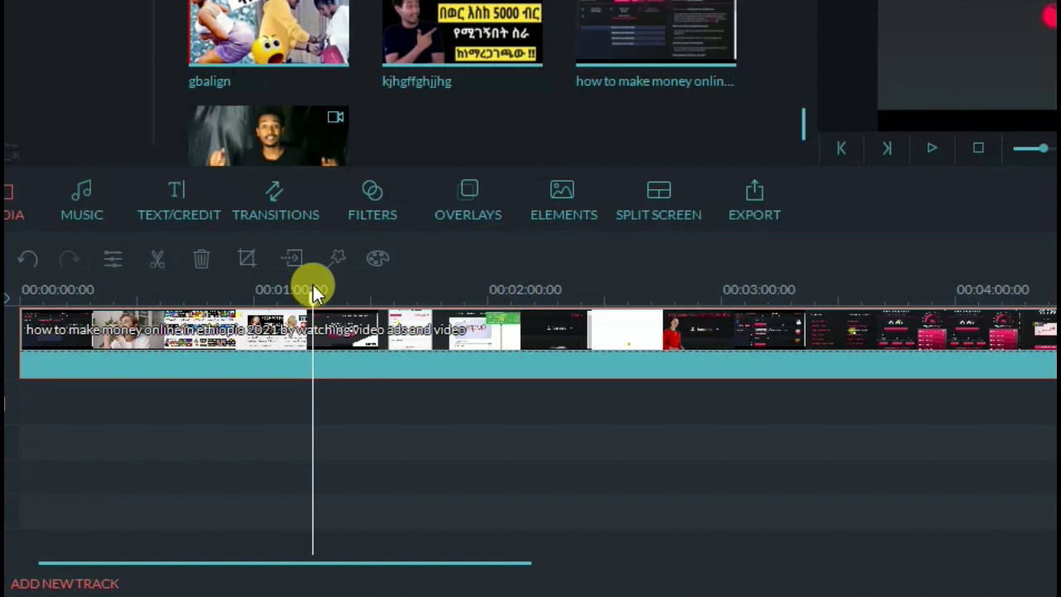
left_click_drag(314, 291, 240, 287)
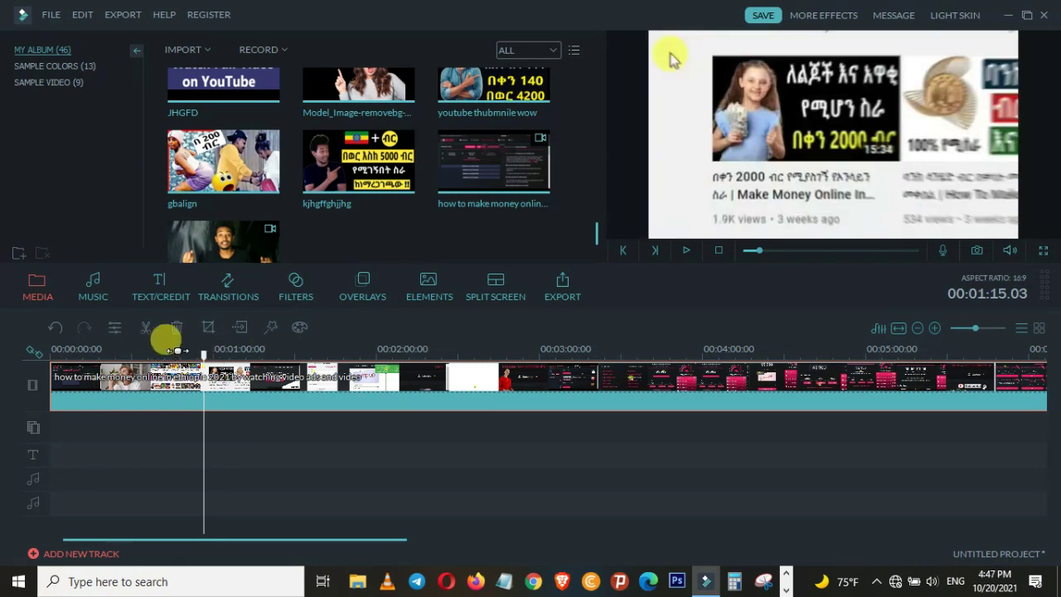
left_click_drag(204, 354, 254, 350)
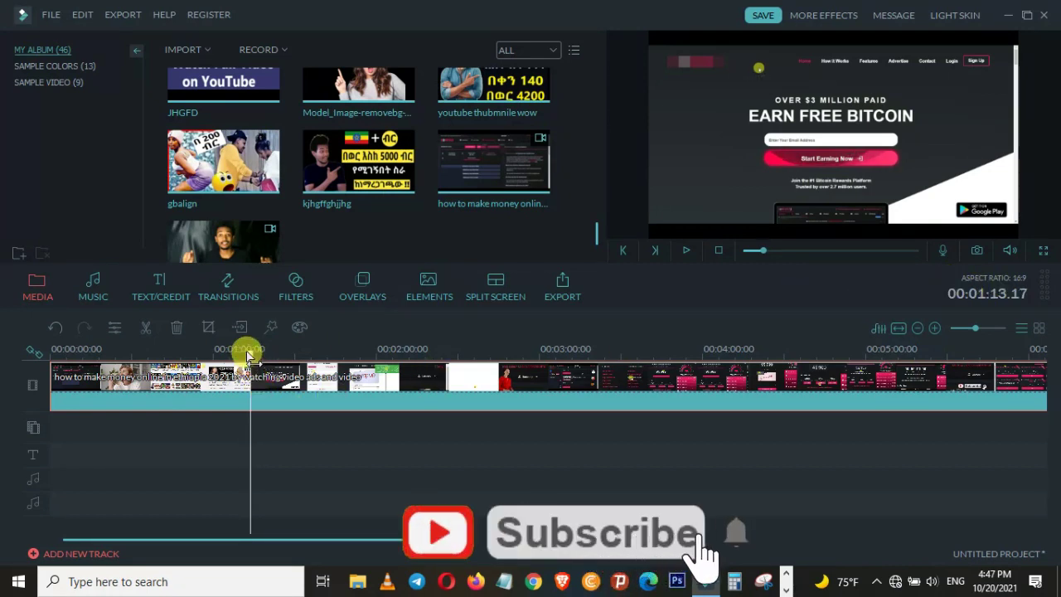
left_click_drag(249, 353, 193, 352)
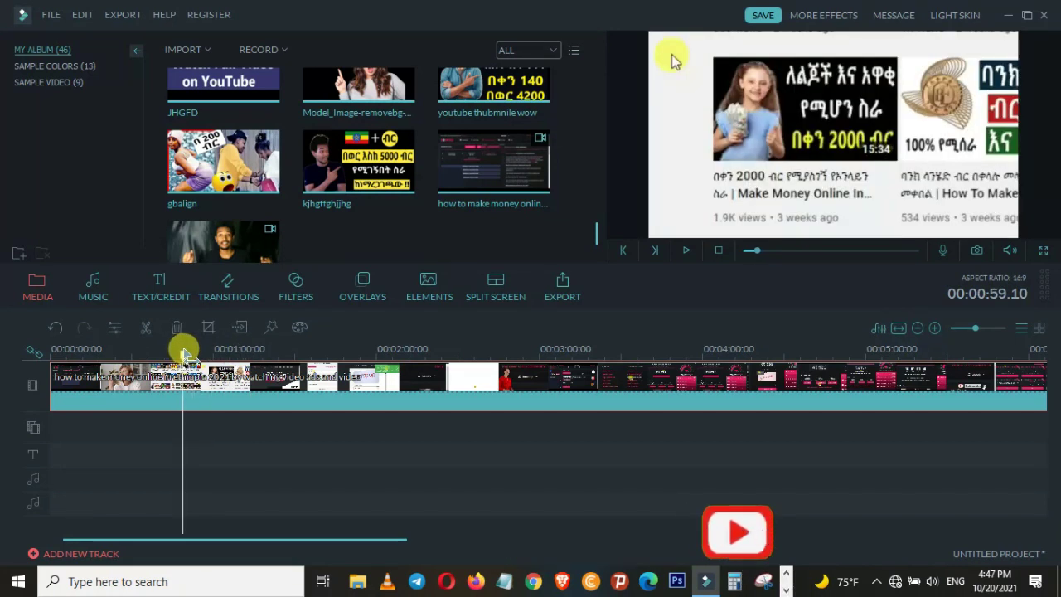
Split the "how to make money online" clip on the main video track at about the one-minute mark.
left_click_drag(193, 352, 218, 350)
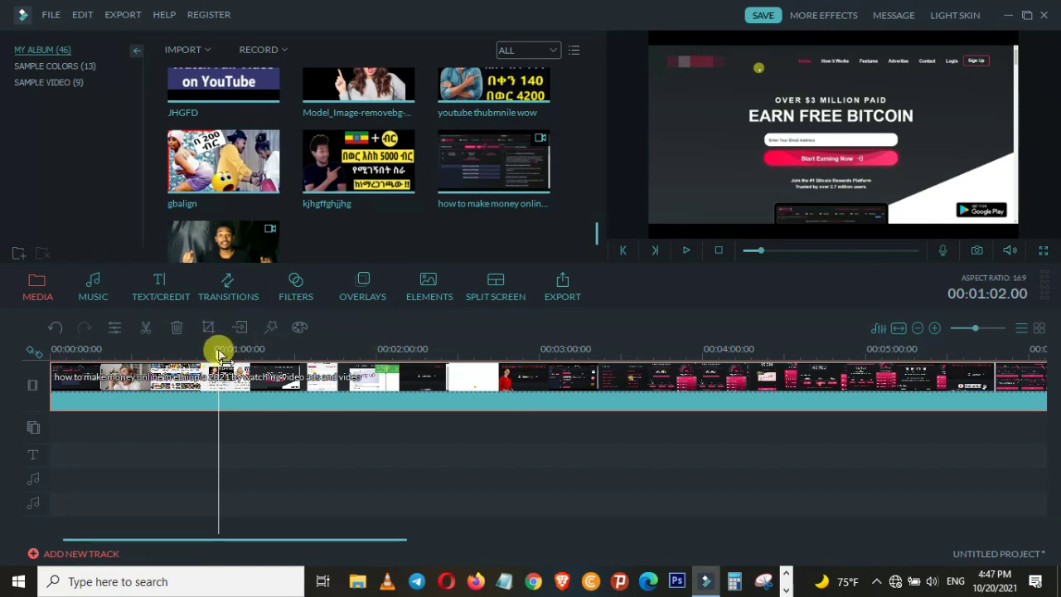
left_click_drag(218, 354, 213, 355)
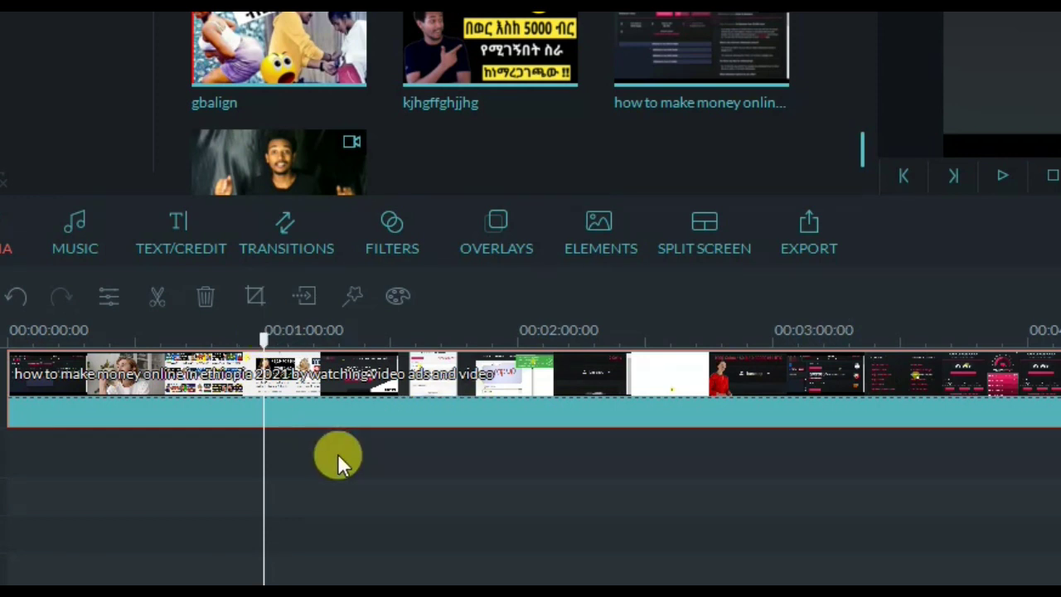
right_click(285, 391)
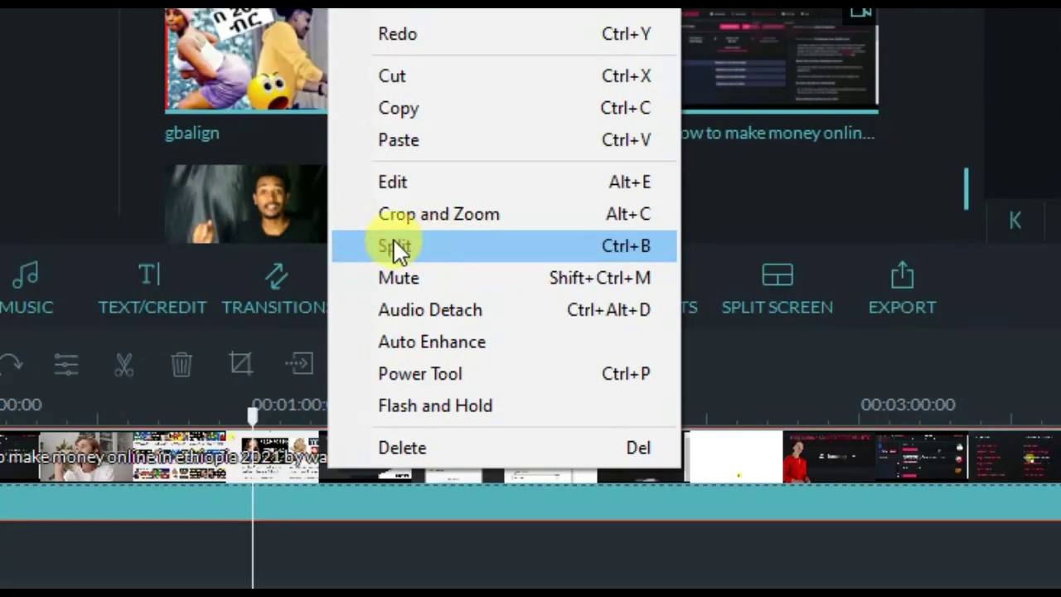
left_click(407, 243)
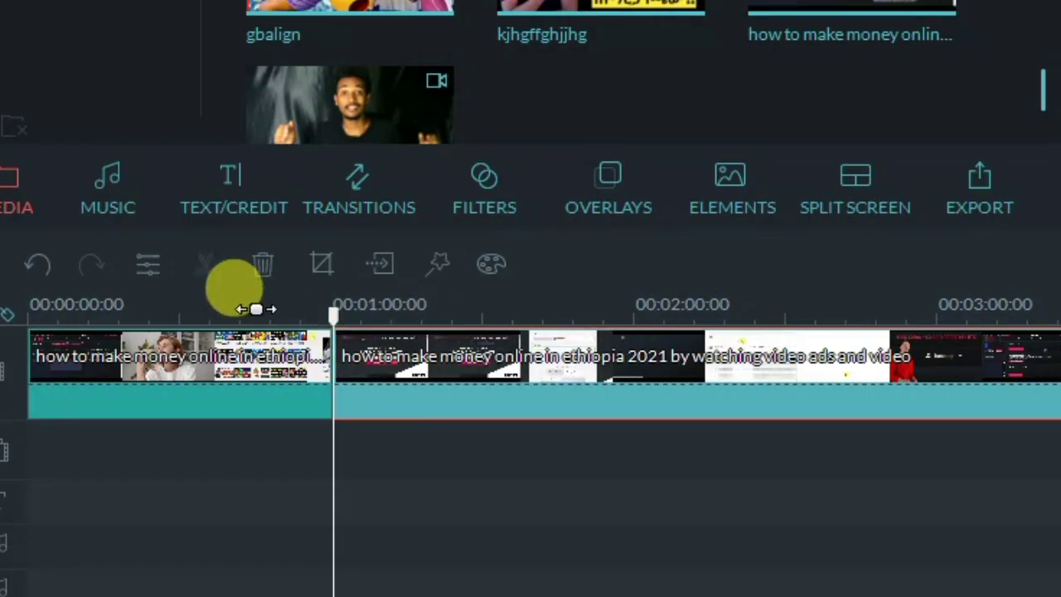
Scrub the playhead just before the split, then select the first segment and view its available clip commands.
left_click_drag(332, 315, 290, 336)
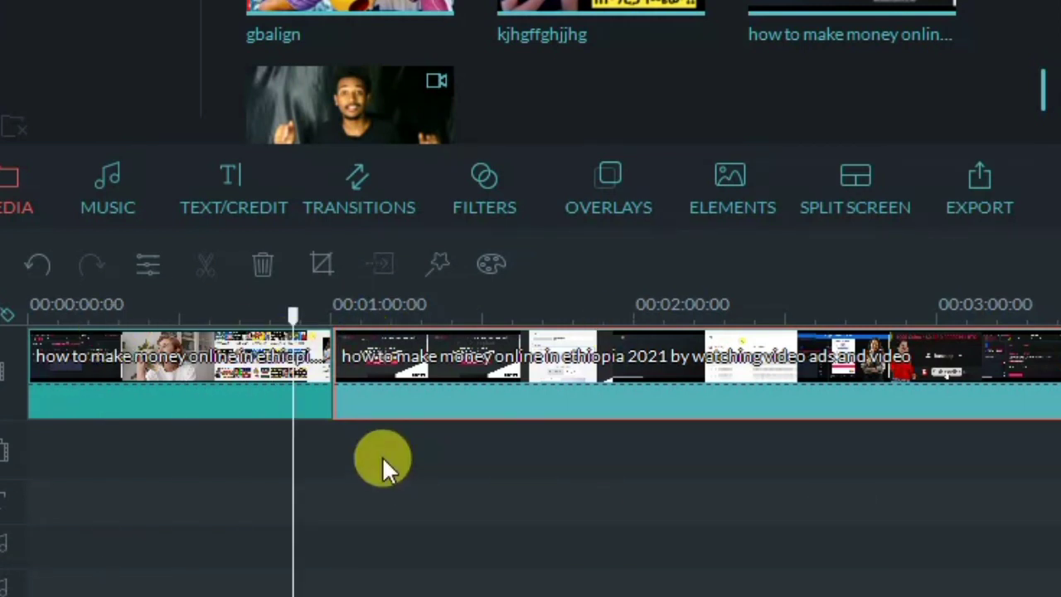
left_click_drag(294, 312, 314, 315)
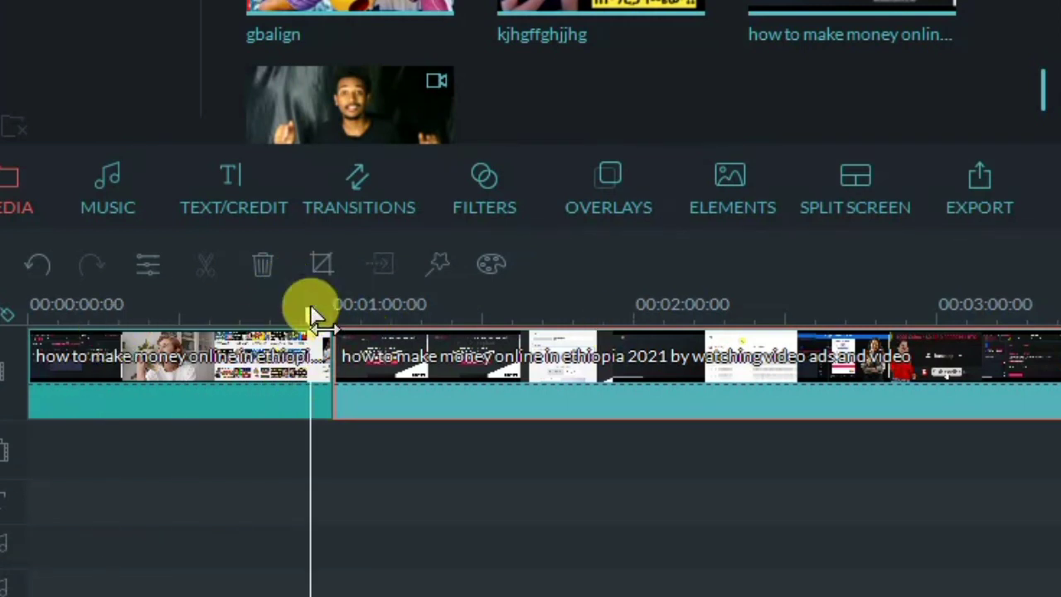
left_click(374, 444)
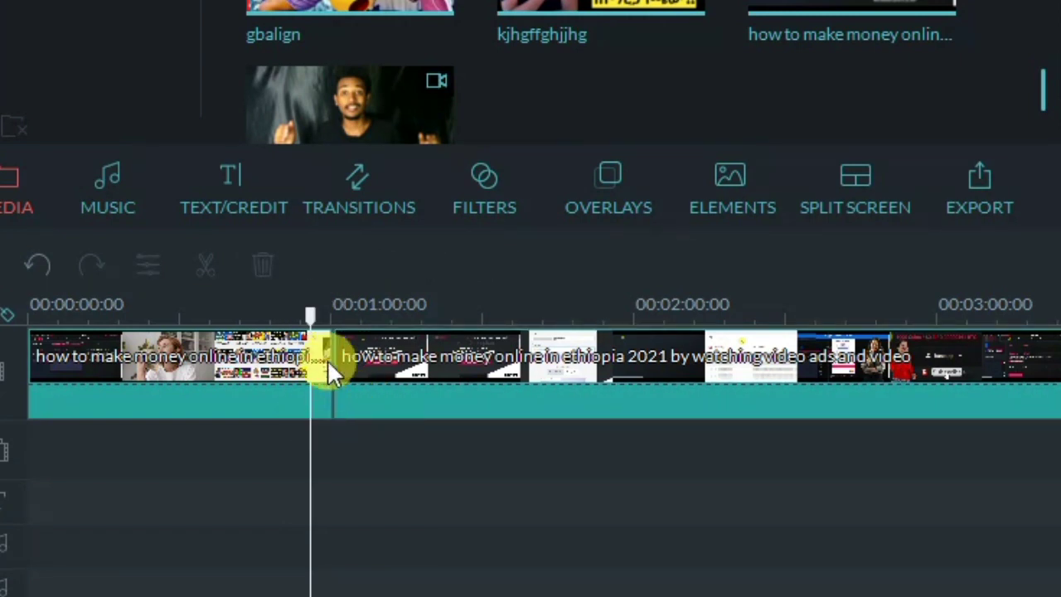
left_click(160, 357)
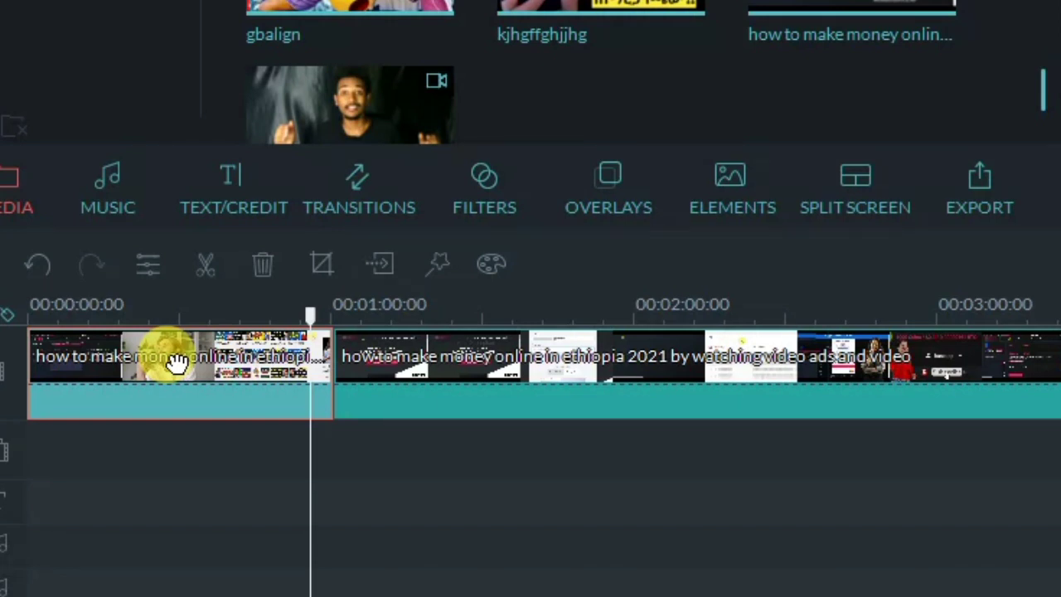
right_click(205, 385)
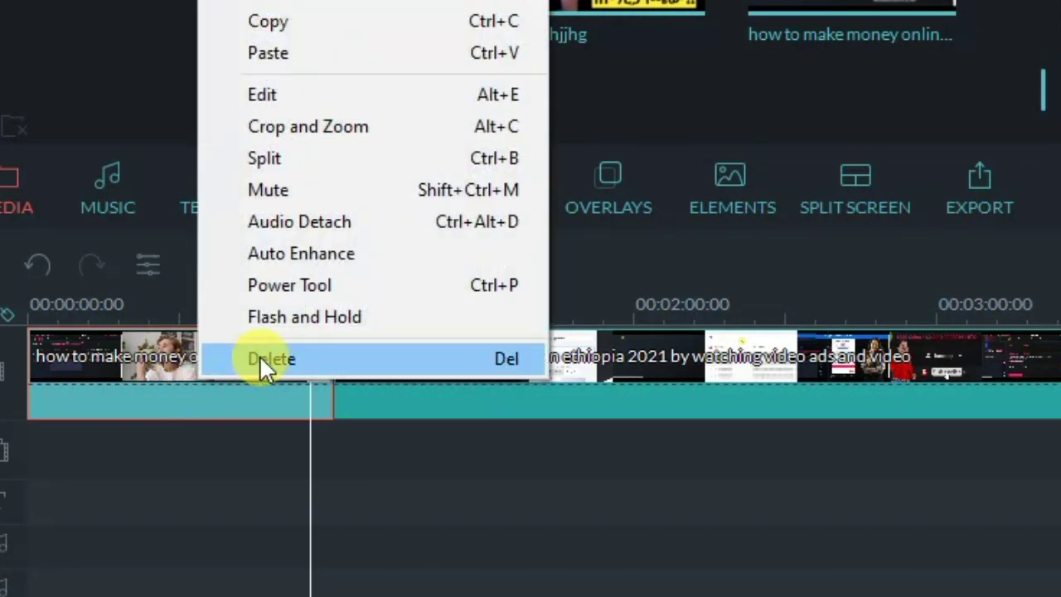
Delete the segment of the "how to make money online" clip that follows the split at one minute.
left_click(236, 500)
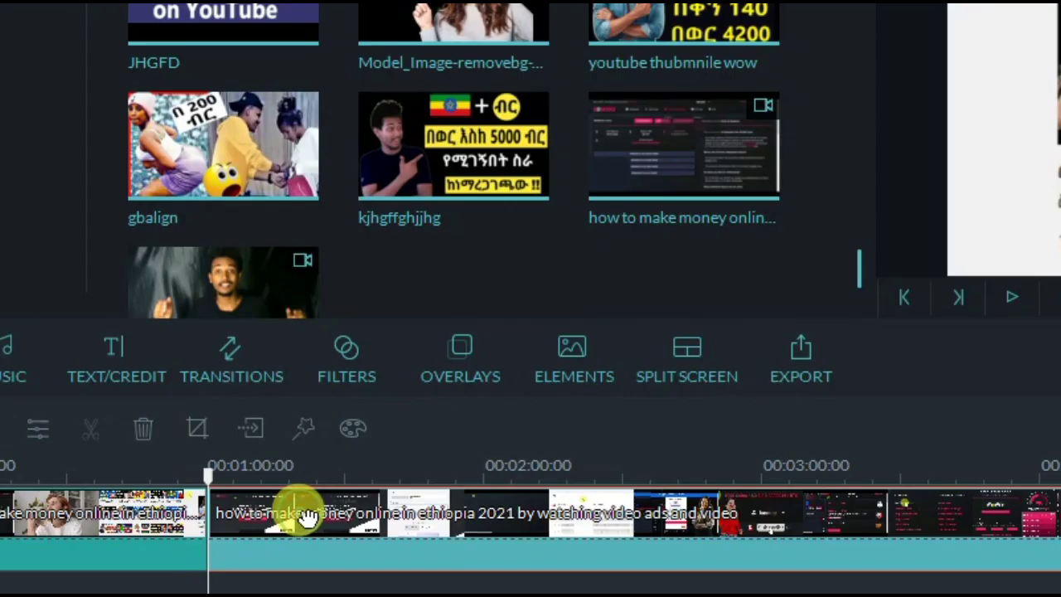
right_click(434, 353)
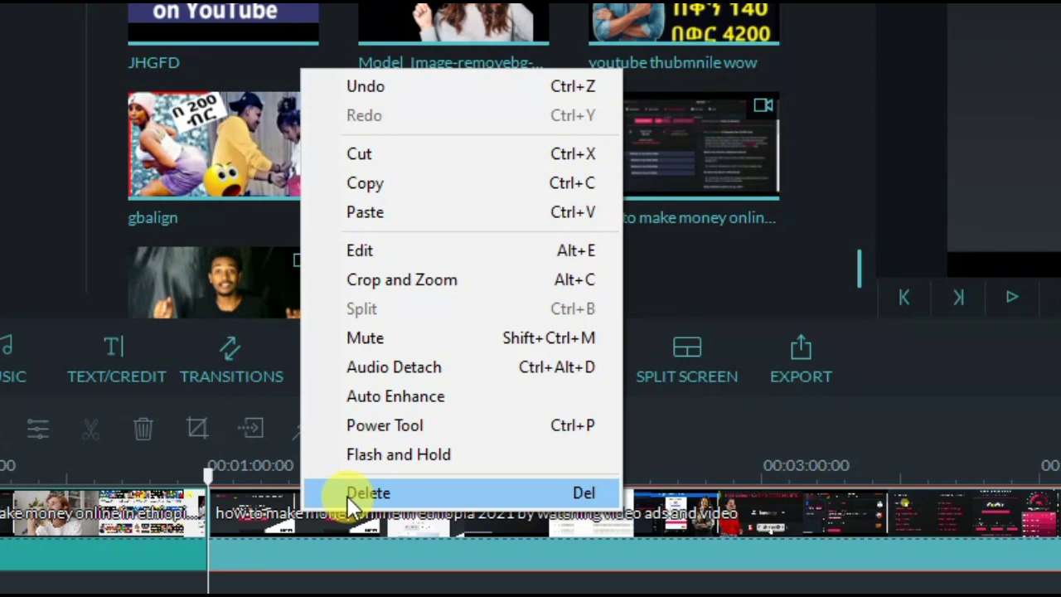
left_click(356, 494)
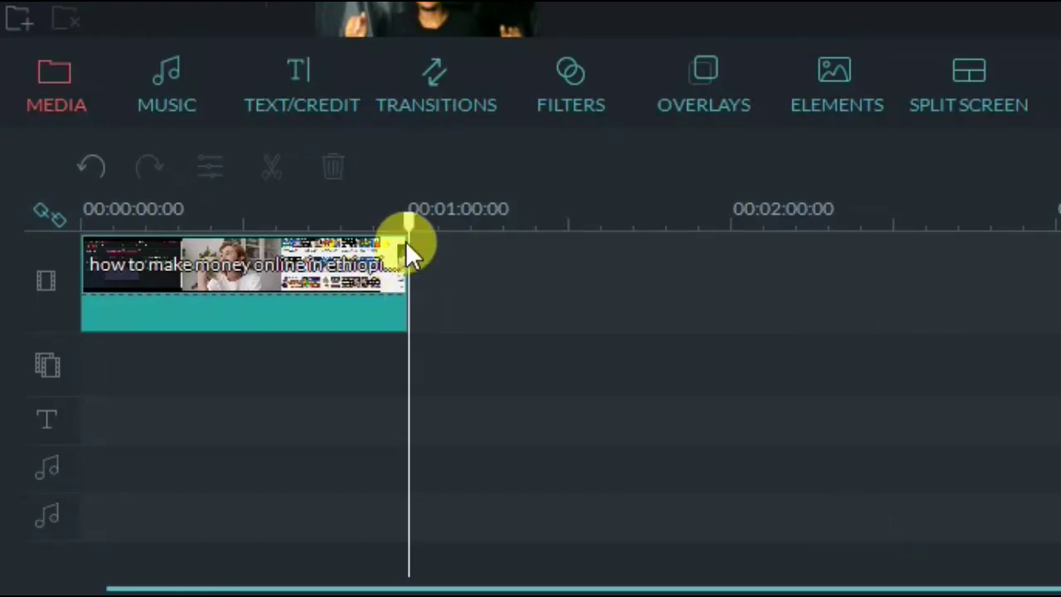
Scrub through the remaining clip to its end and place the "kjhgffghjjhg" image directly after it on the main video track.
left_click_drag(412, 222, 47, 199)
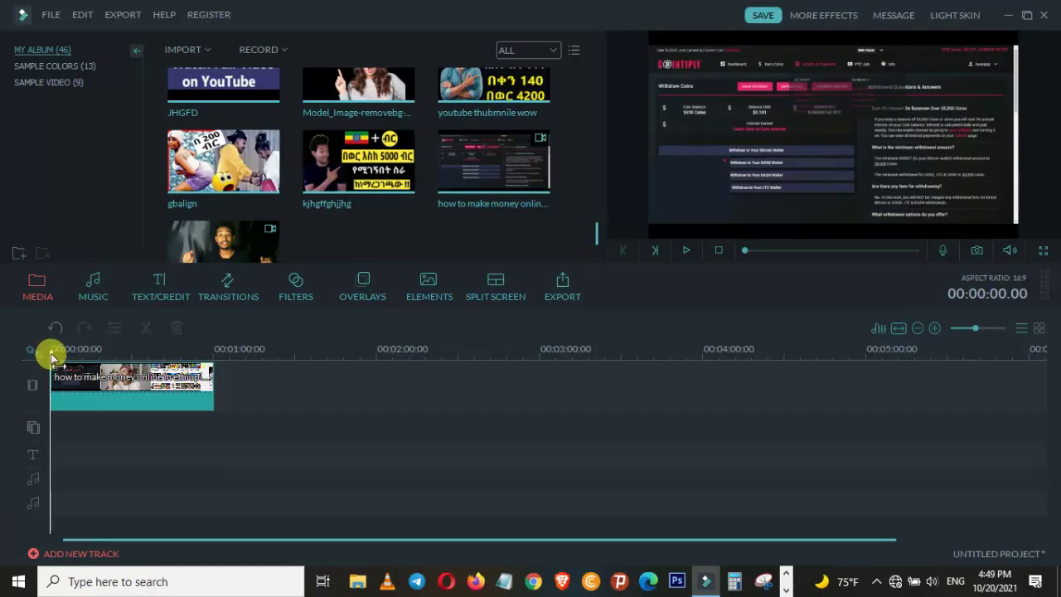
left_click_drag(52, 357, 222, 348)
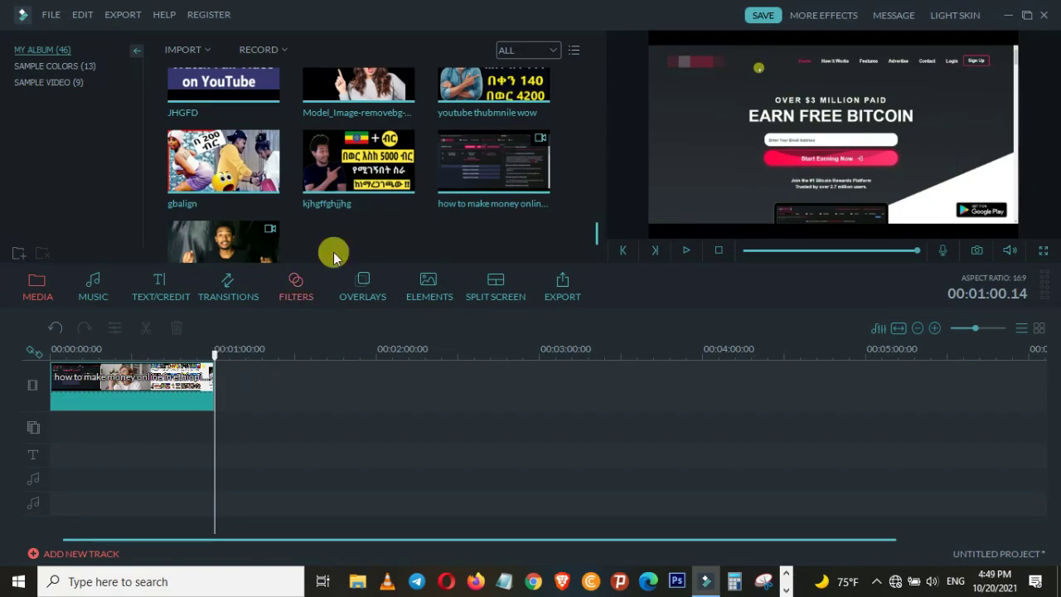
mouse_move(312, 155)
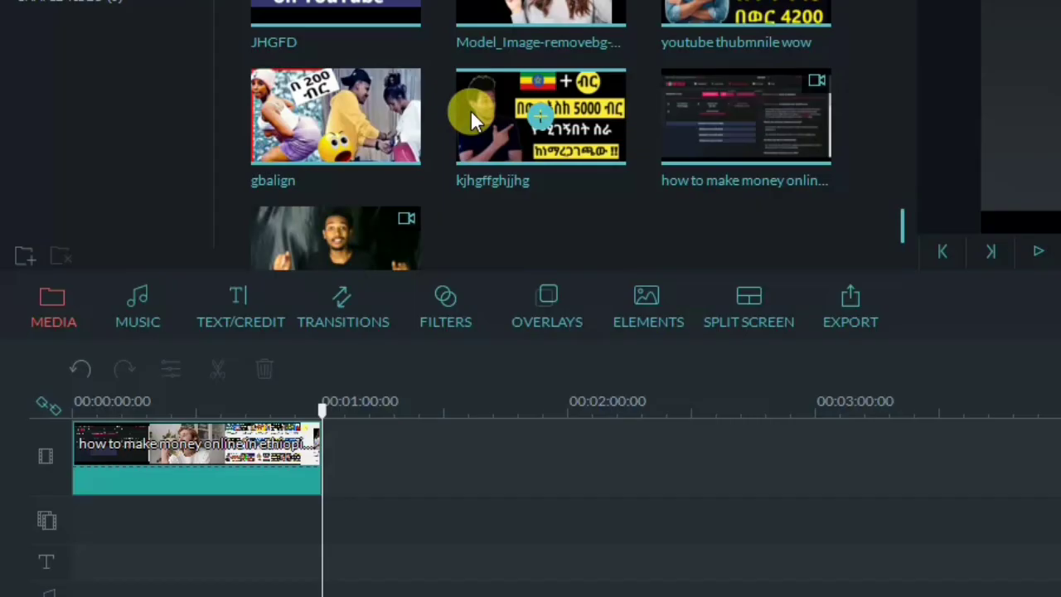
left_click_drag(470, 109, 398, 422)
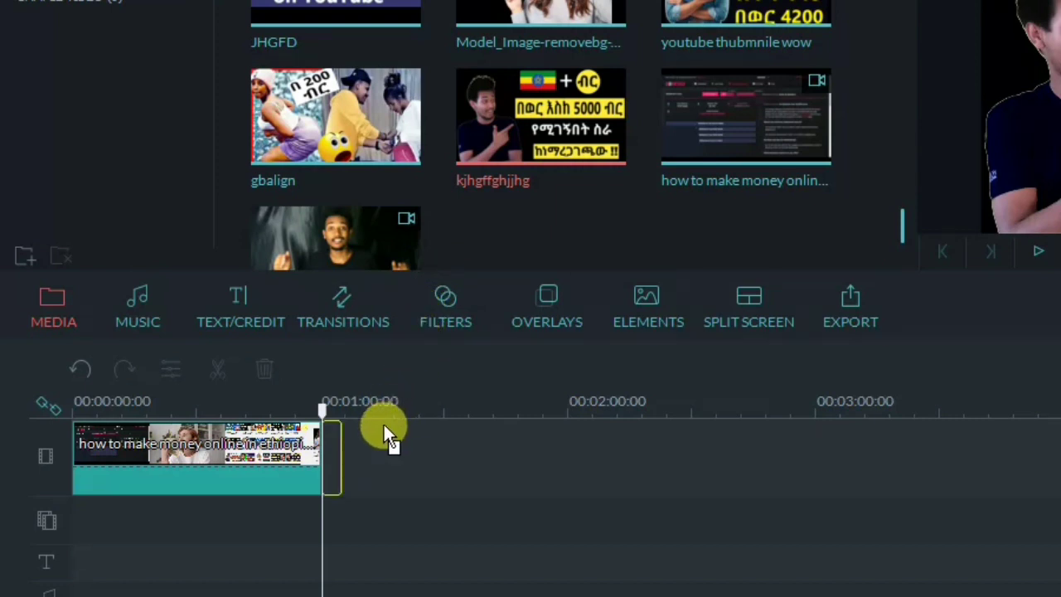
left_click_drag(367, 466, 358, 386)
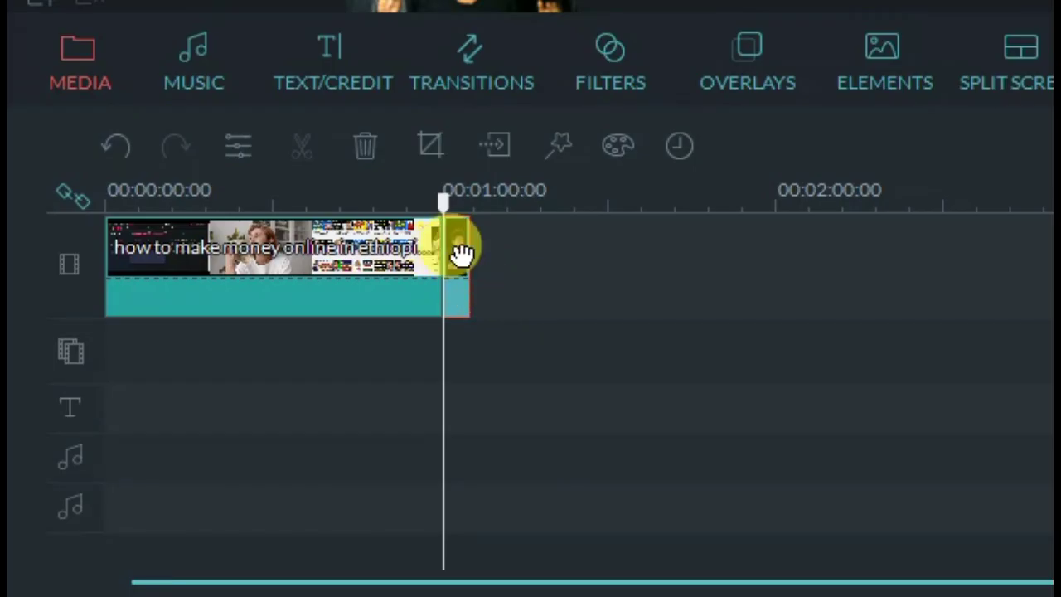
Lengthen the "kjhgffghjjhg" image clip by extending its end to about 1:20 on the timeline.
mouse_move(443, 212)
left_mouse_down()
mouse_move(471, 217)
mouse_move(428, 216)
left_mouse_up()
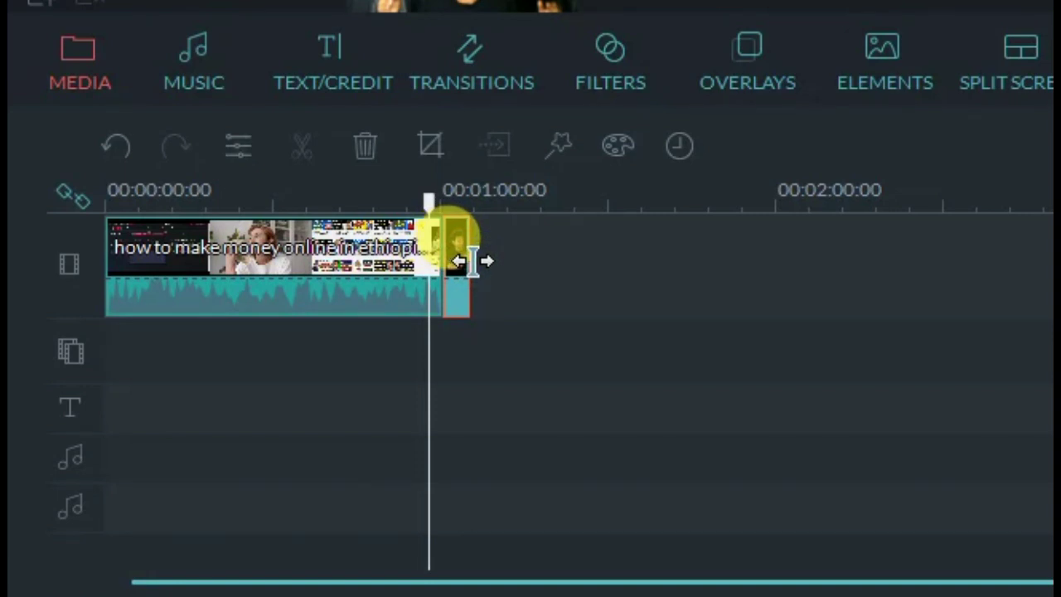
left_click_drag(477, 259, 556, 255)
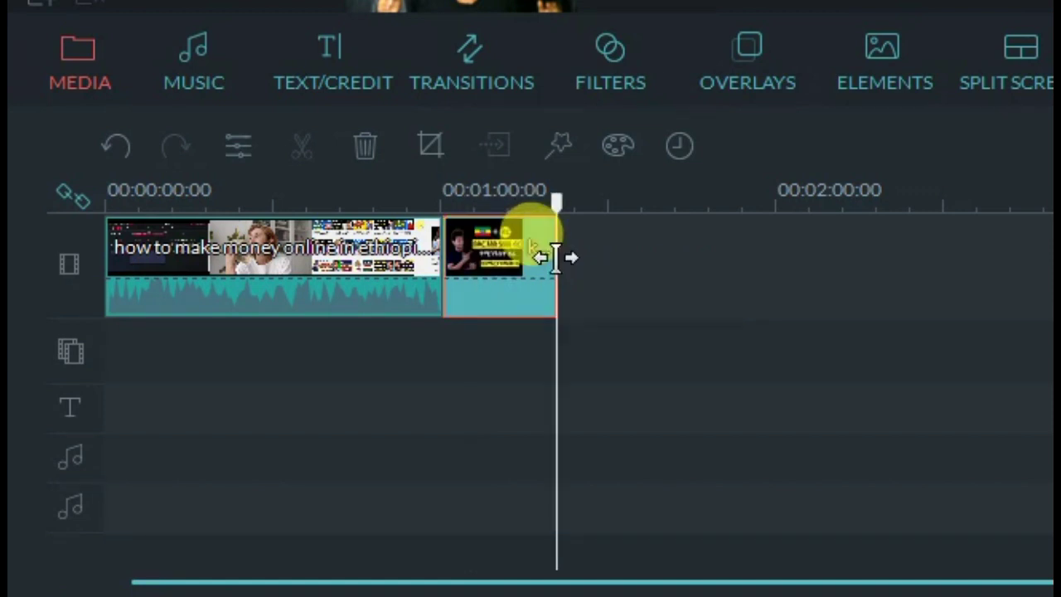
left_click_drag(556, 205, 503, 202)
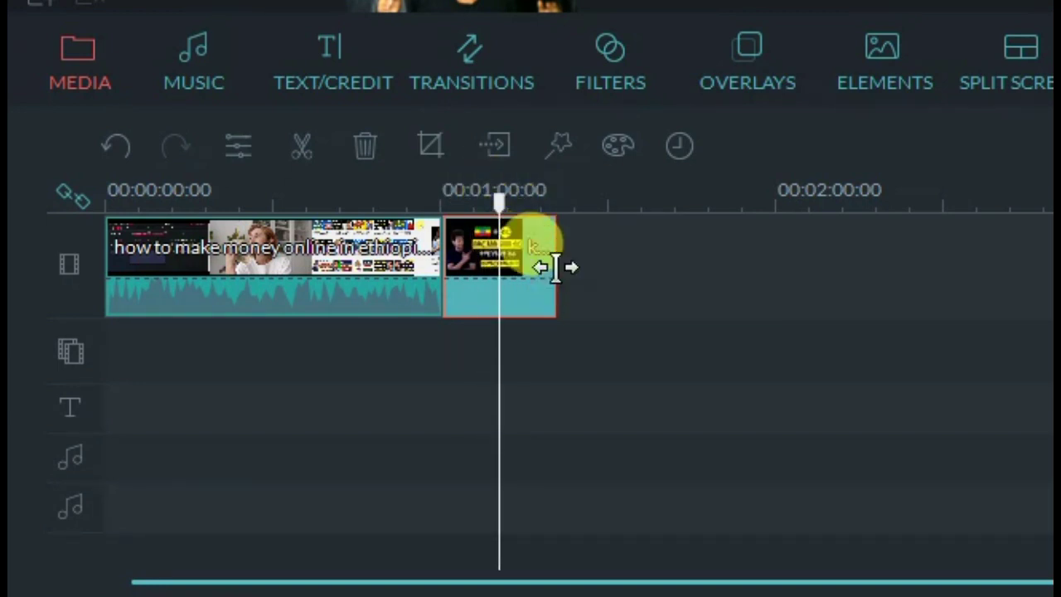
mouse_move(555, 266)
left_mouse_down()
mouse_move(467, 254)
mouse_move(556, 260)
left_mouse_up()
Split the "kjhgffghjjhg" image clip at about 1:08 on the timeline.
mouse_move(488, 205)
left_mouse_down()
mouse_move(503, 209)
mouse_move(489, 206)
left_mouse_up()
right_click(501, 257)
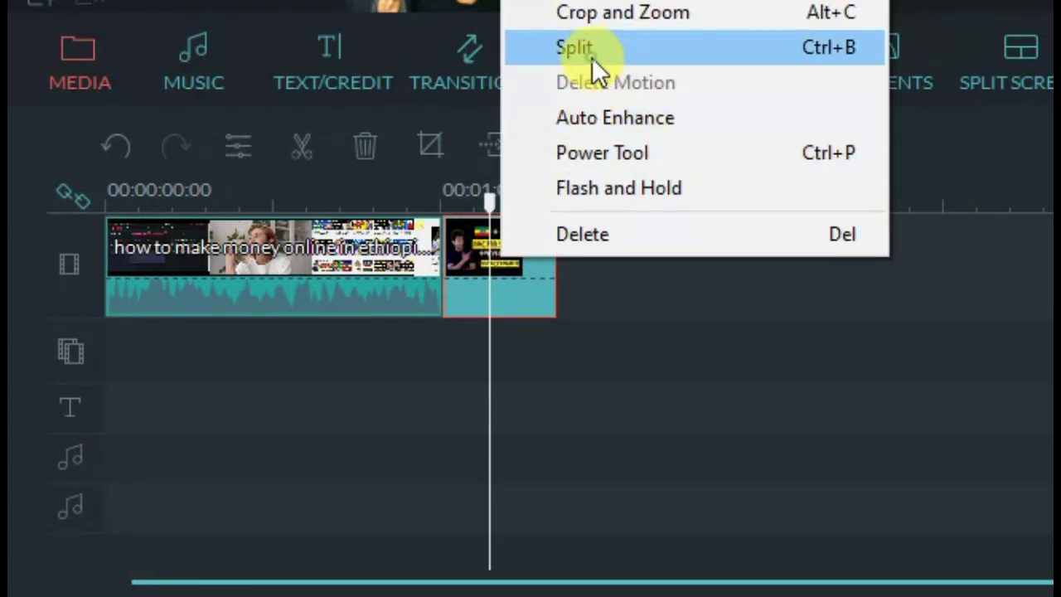
left_click(592, 50)
Delete the second part of the split image clip, then undo that deletion.
right_click(519, 282)
left_click(596, 270)
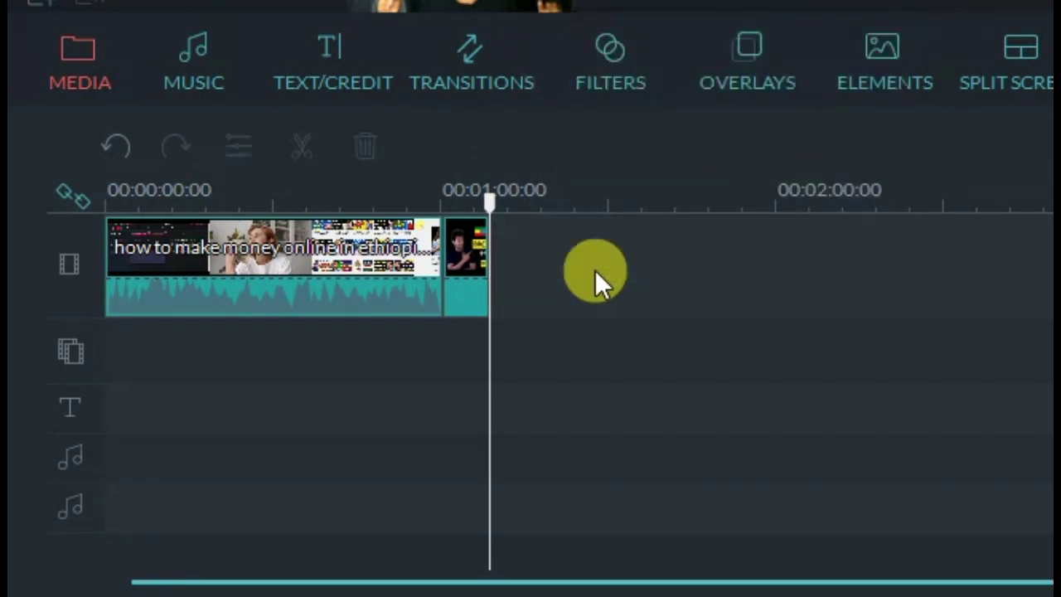
key("ctrl+z")
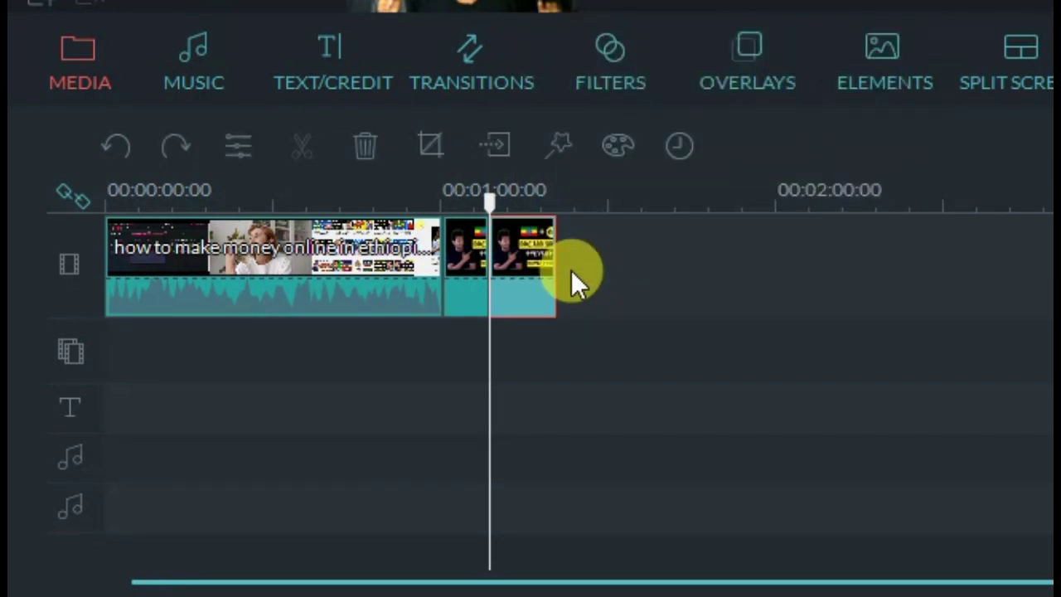
Delete the first part of the split image clip, directly after the "how to make money online" segment.
left_click(455, 267)
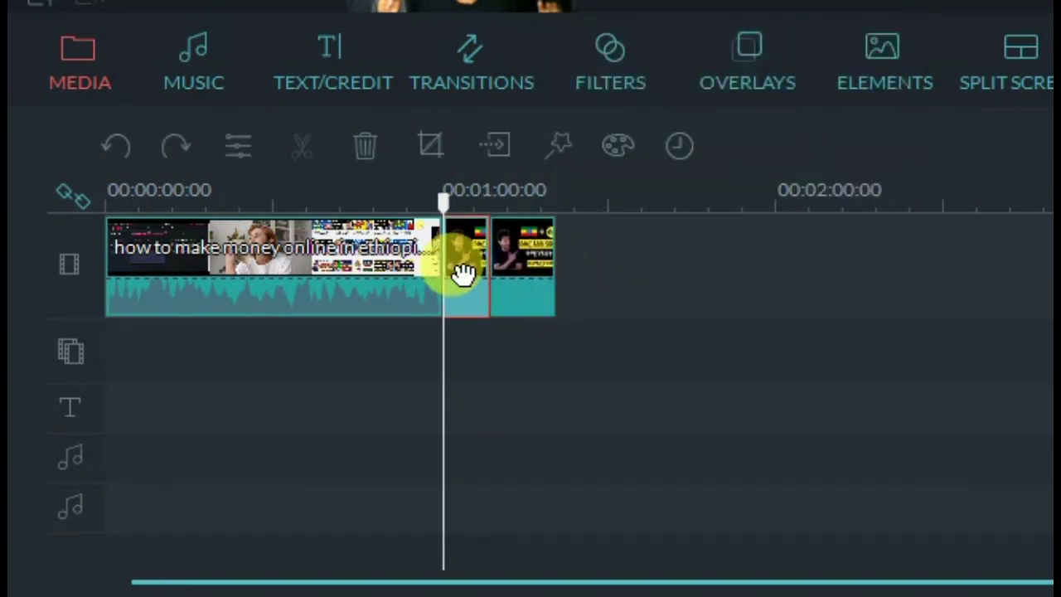
right_click(456, 269)
left_click(533, 249)
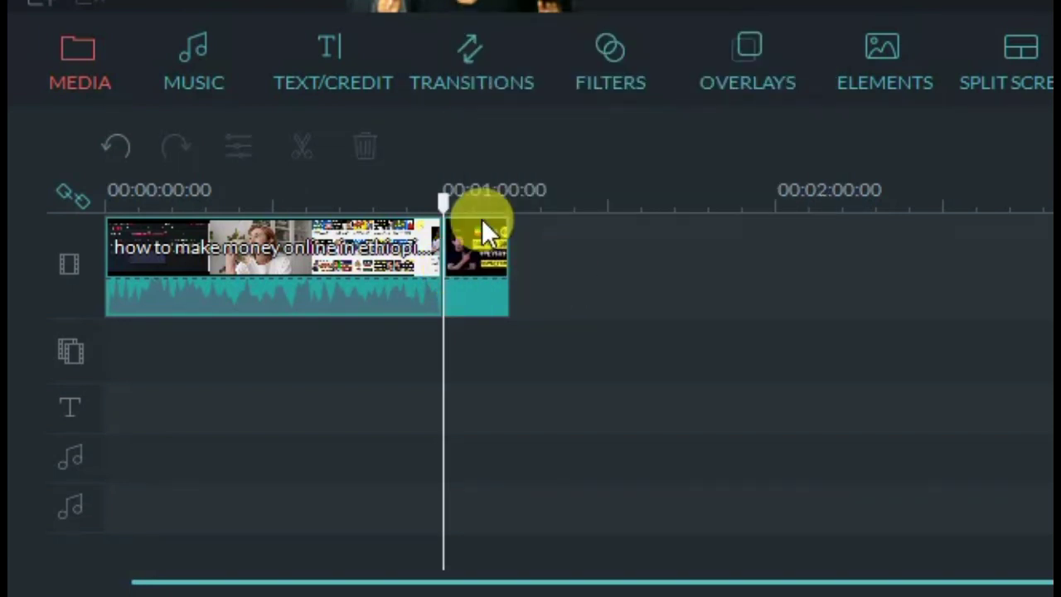
Position the playhead at the end of the image clip and place the "titak" video there on the main video track.
left_click_drag(443, 199, 521, 225)
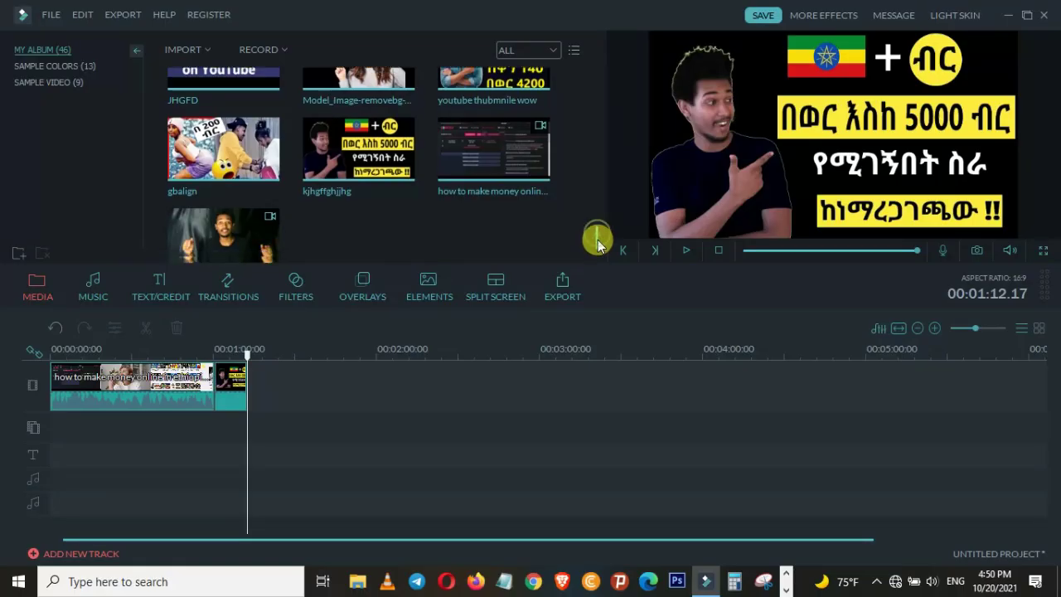
scroll(599, 237, "down", 1)
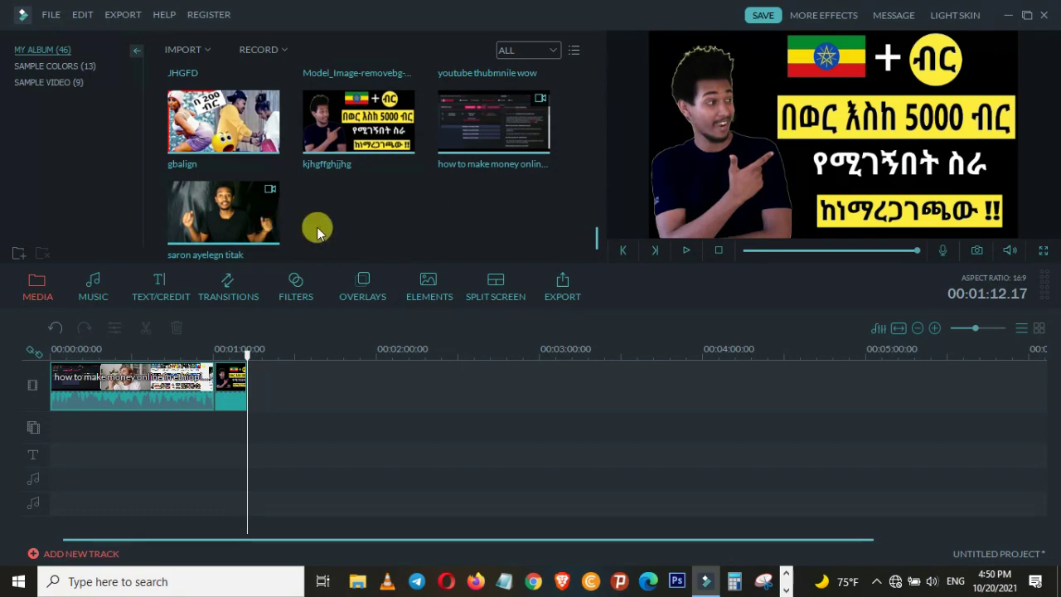
left_click(224, 211)
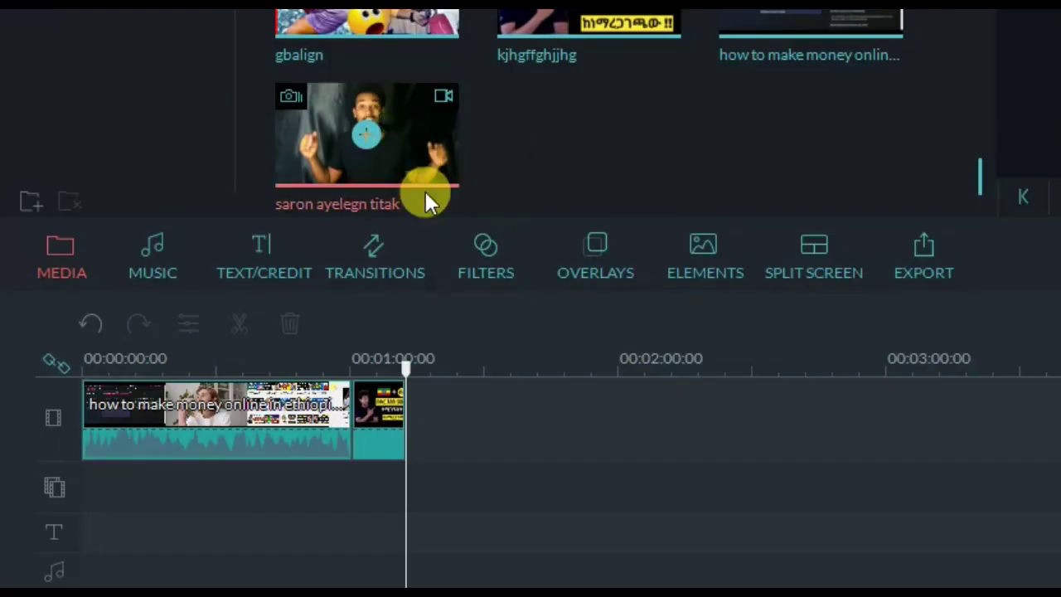
left_click_drag(452, 321, 459, 390)
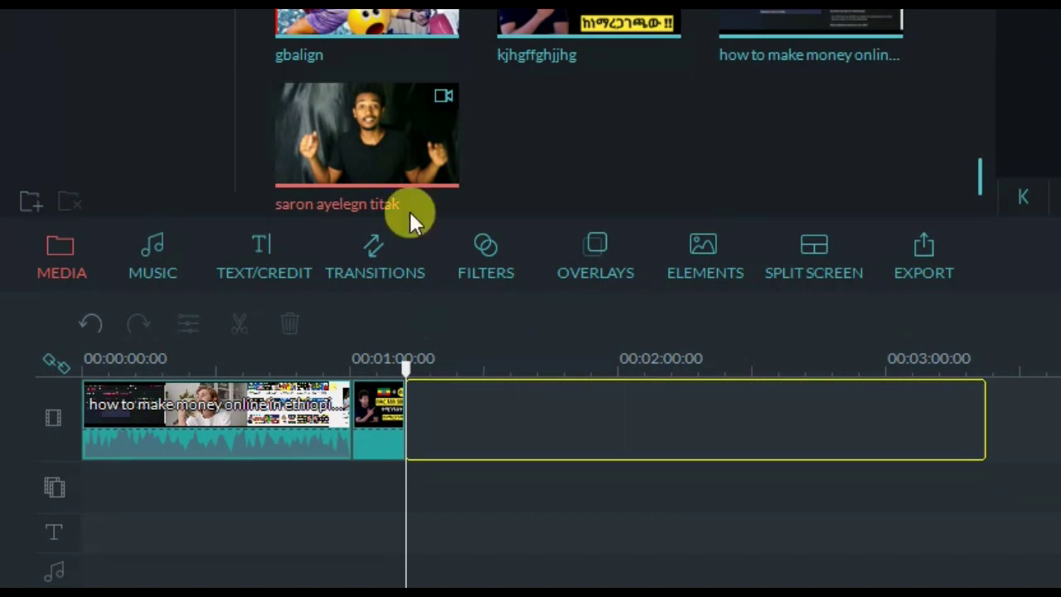
left_click(367, 134)
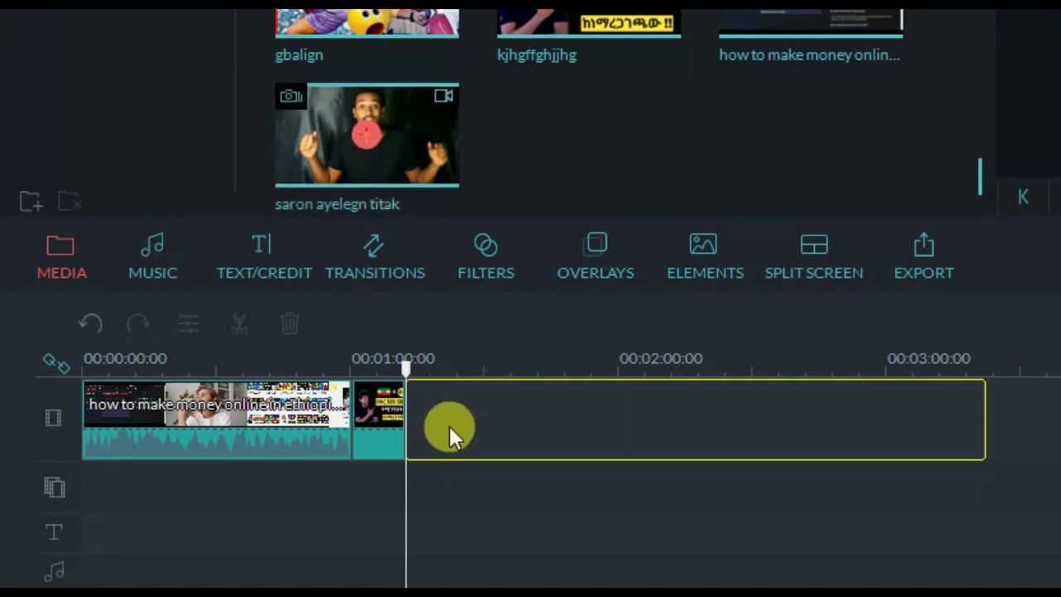
left_click_drag(457, 441, 457, 441)
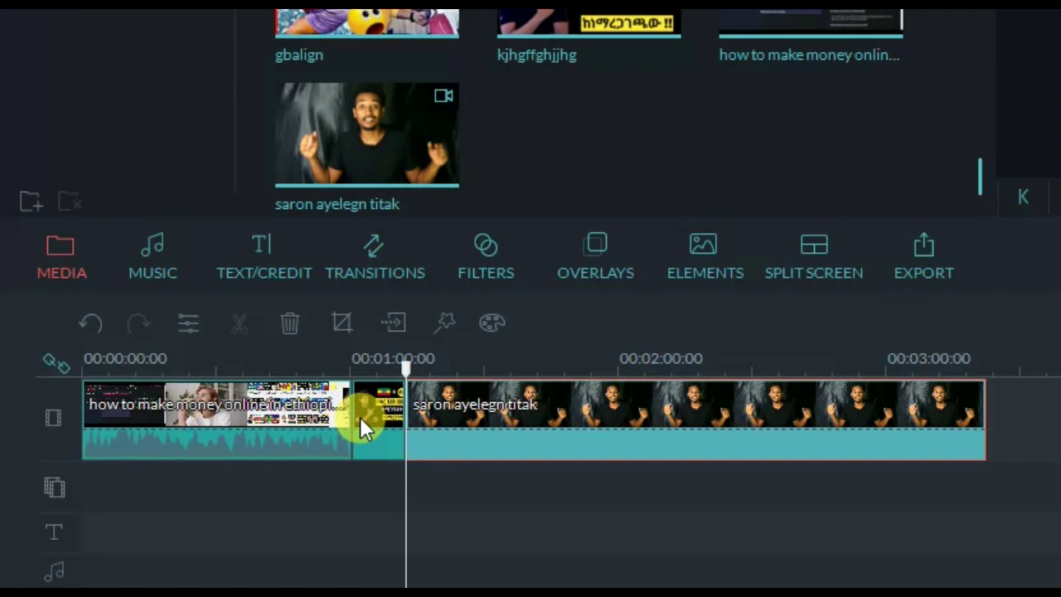
Select the first video, the image and the "titak" video in turn to review the clip order on the timeline.
left_click(249, 433)
left_click(385, 421)
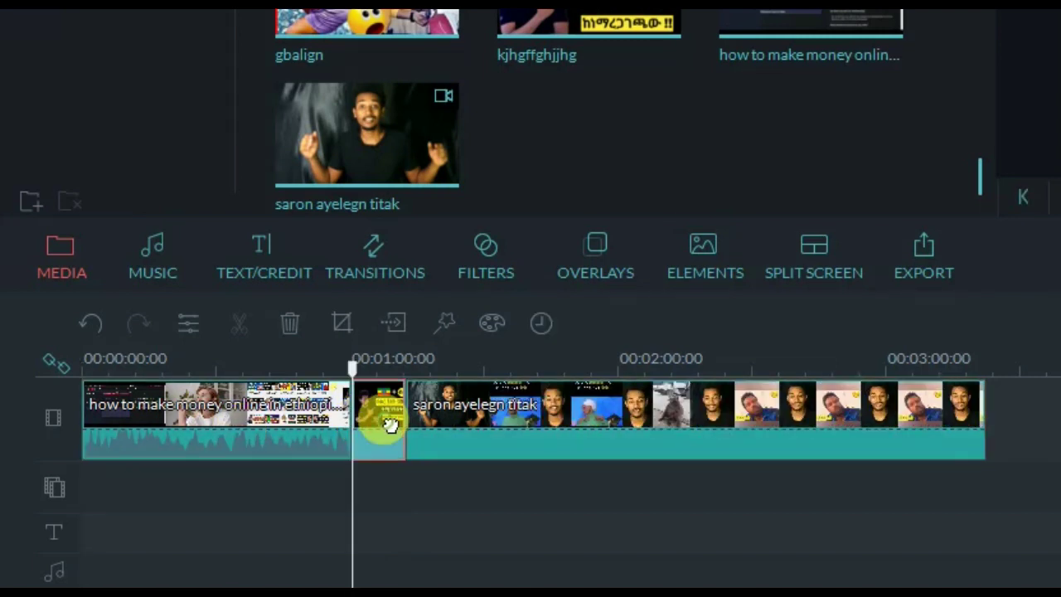
left_click(476, 421)
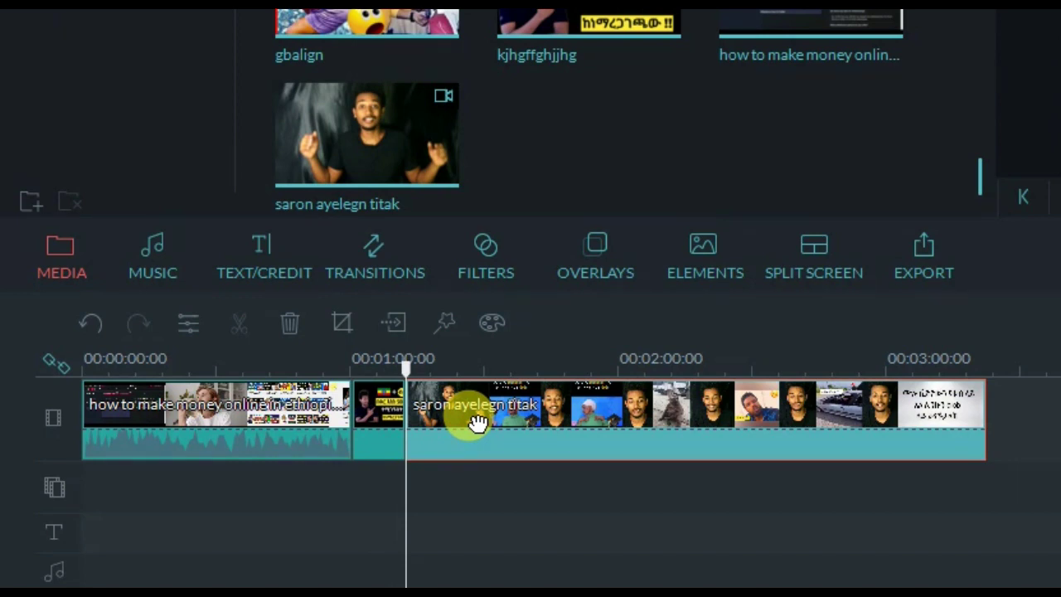
left_click(376, 408)
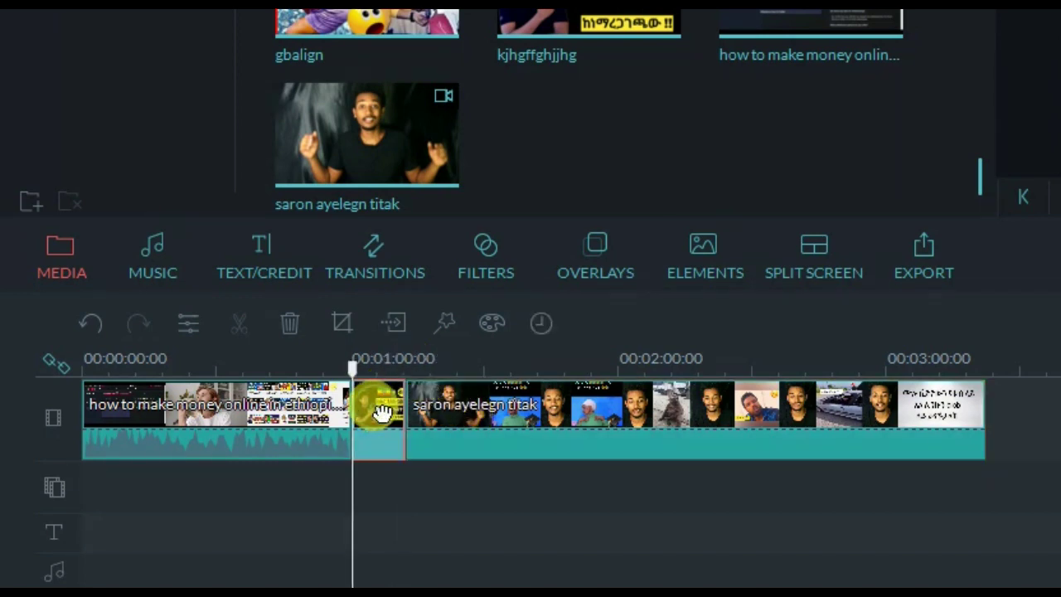
right_click(382, 412)
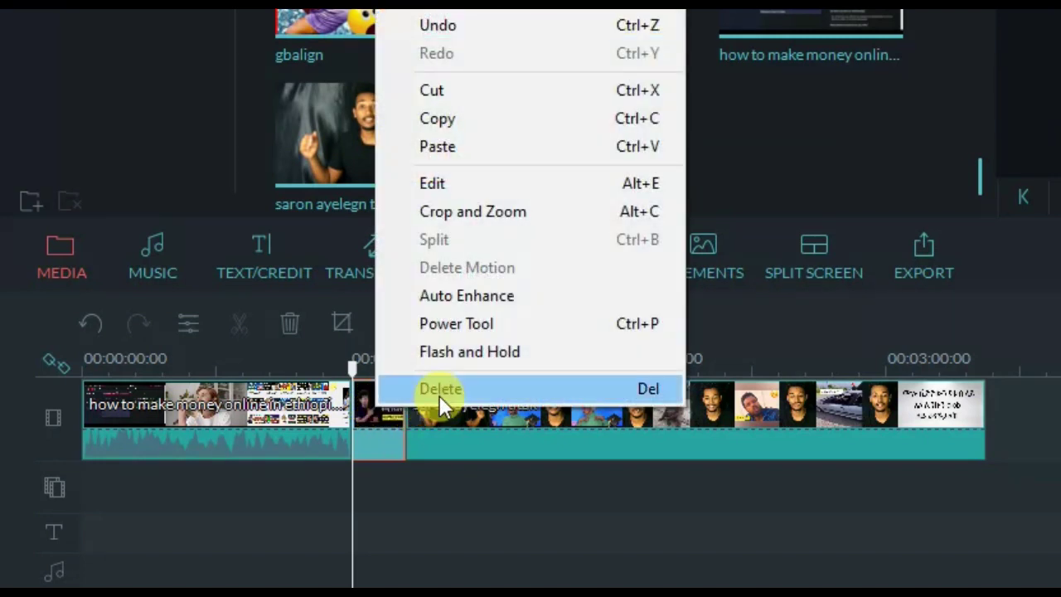
left_click(464, 461)
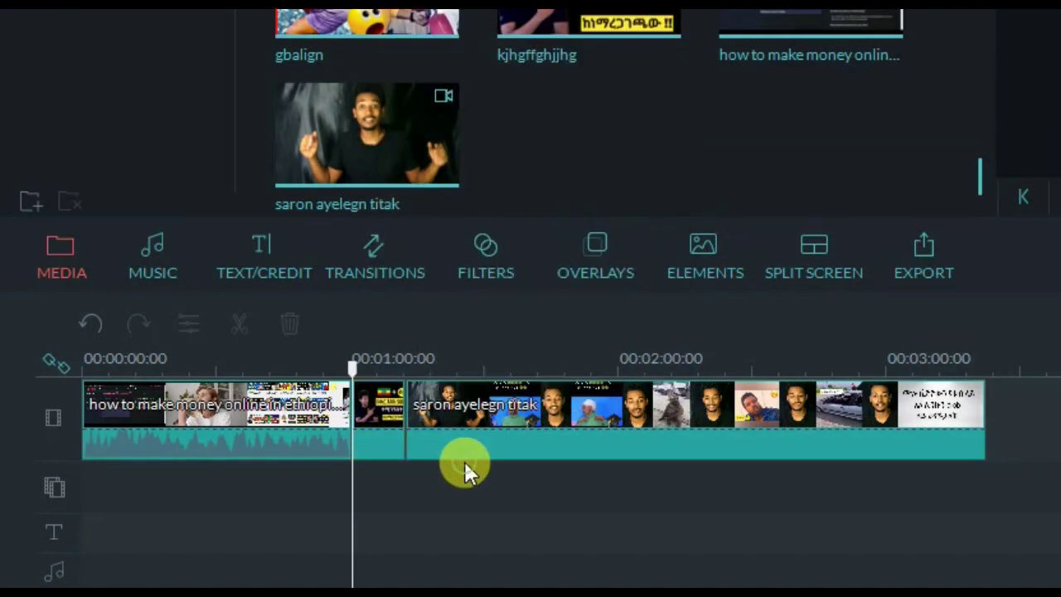
Return the playhead to the start of the timeline and play the sequence.
left_click(442, 414)
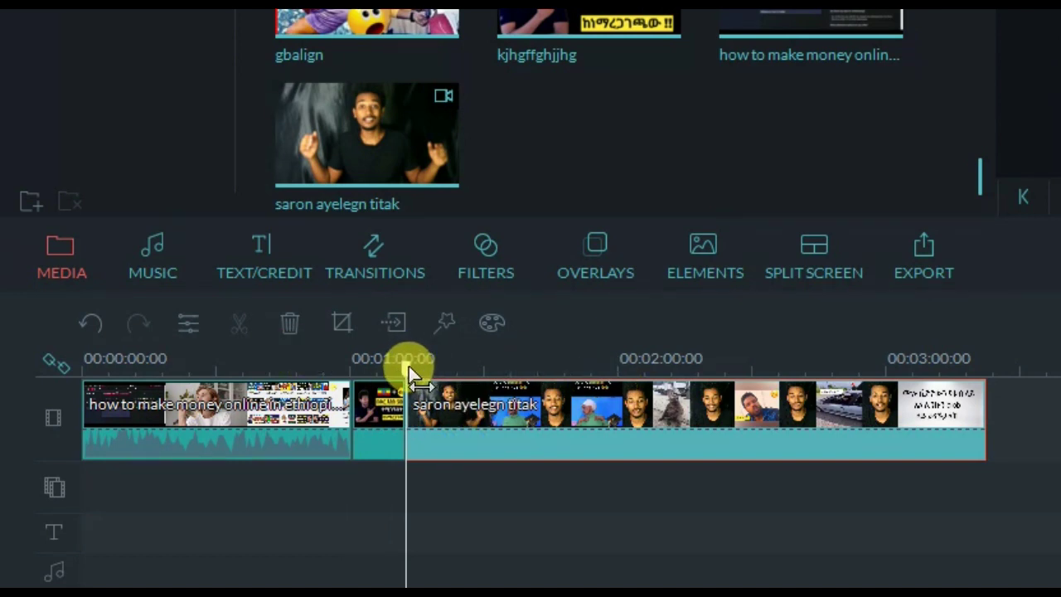
left_click_drag(398, 368, 320, 360)
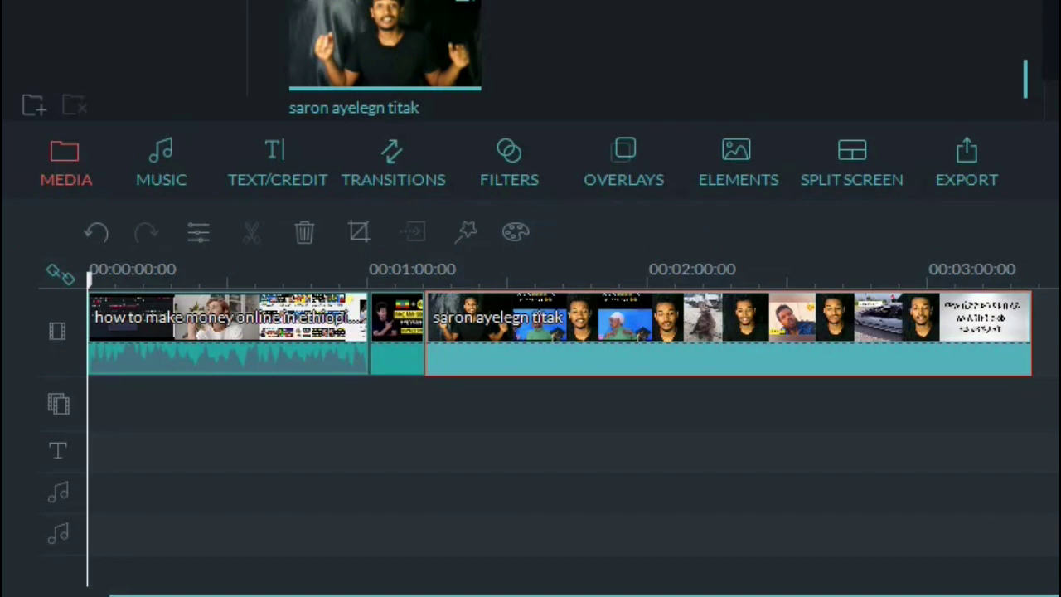
left_click_drag(88, 288, 209, 267)
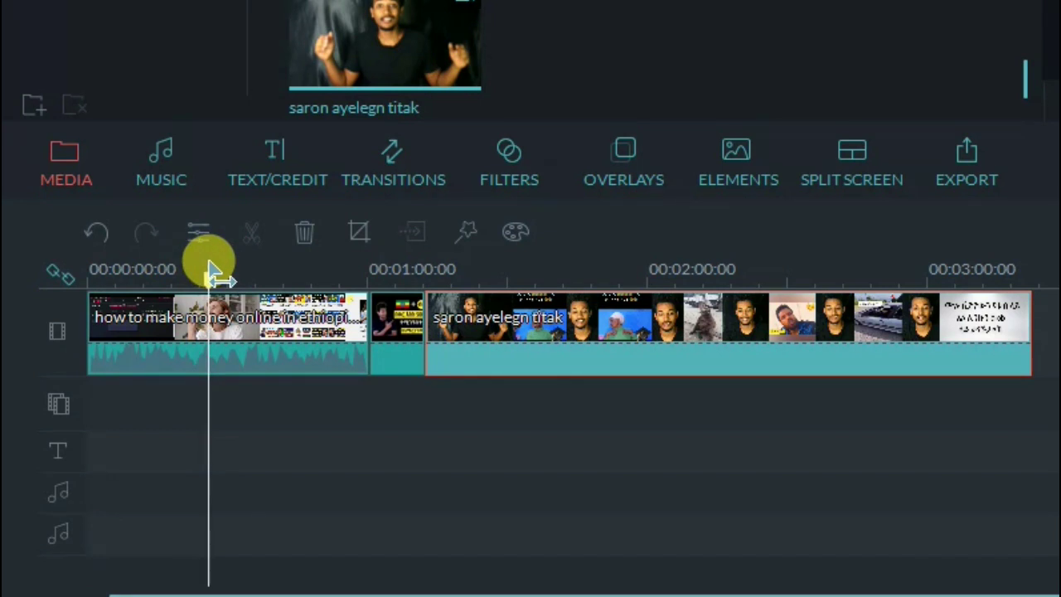
left_click_drag(209, 267, 60, 272)
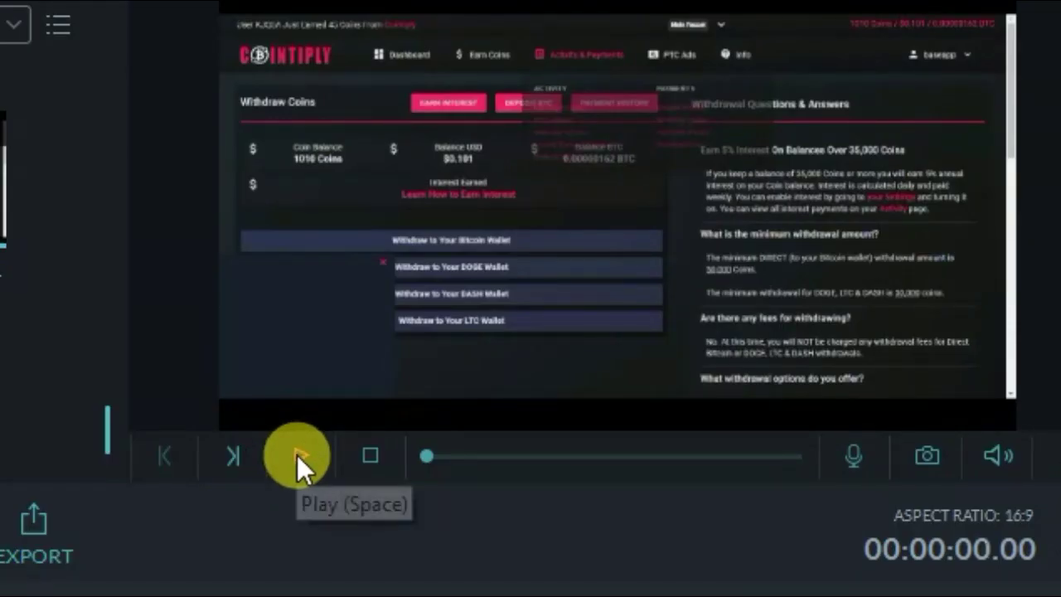
left_click(297, 455)
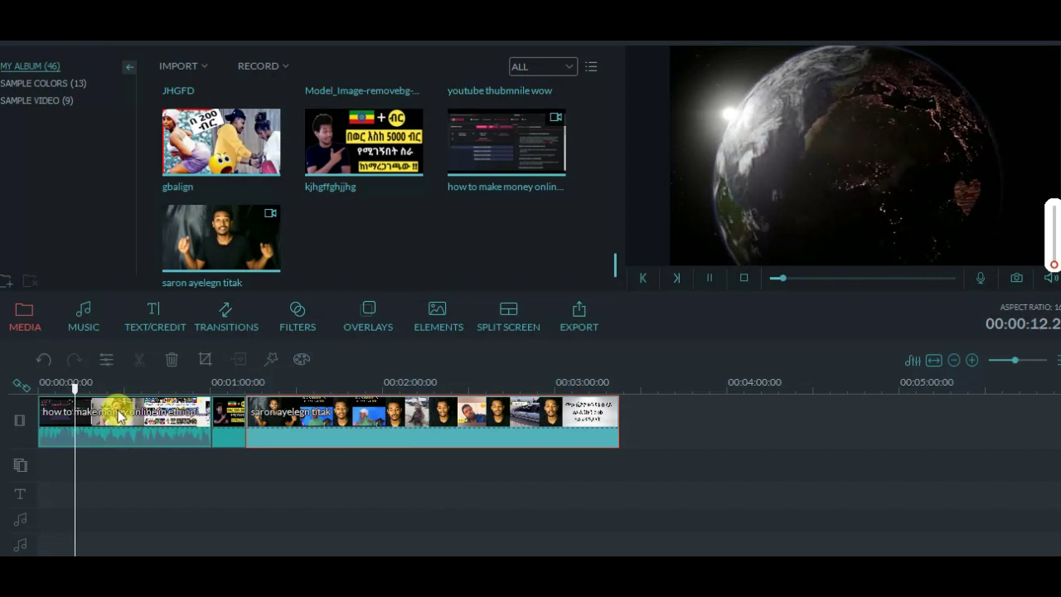
Skip ahead to about 00:00:49 near the end of the first video, play on into the "titak" video and pause there.
left_click_drag(81, 386, 202, 398)
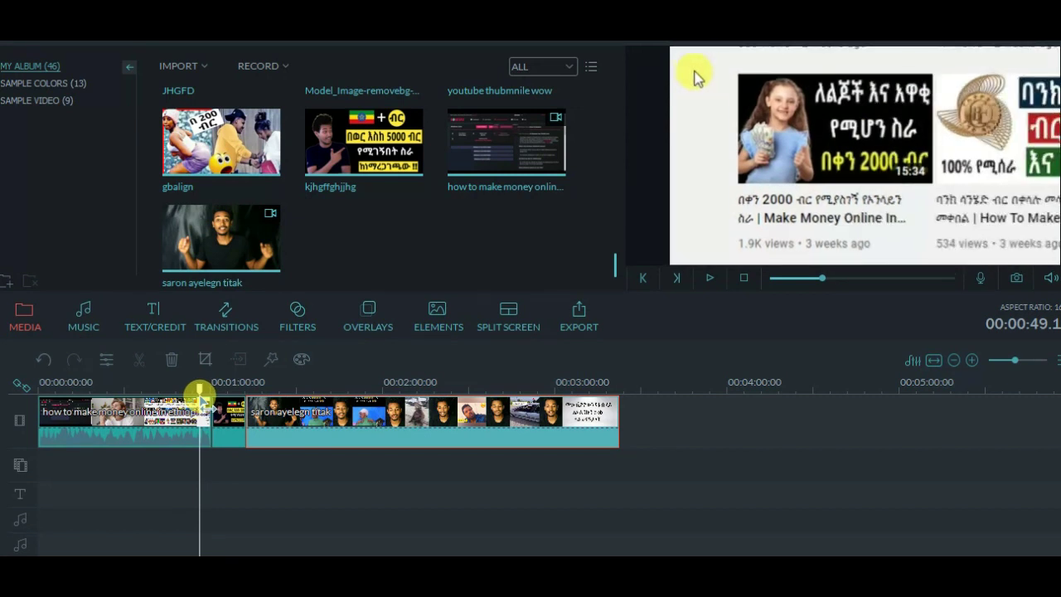
key("space")
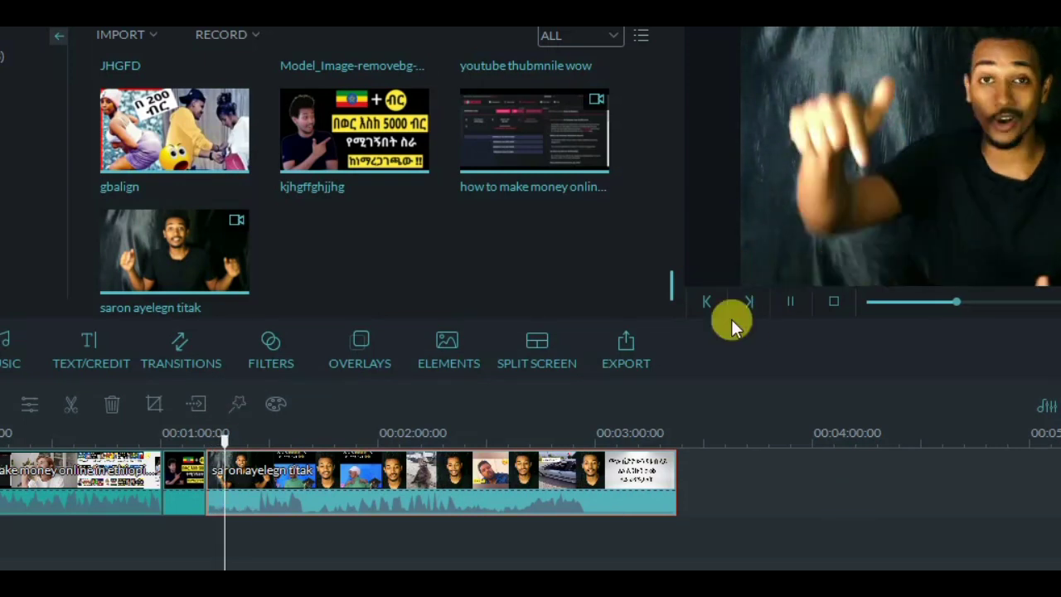
left_click(785, 301)
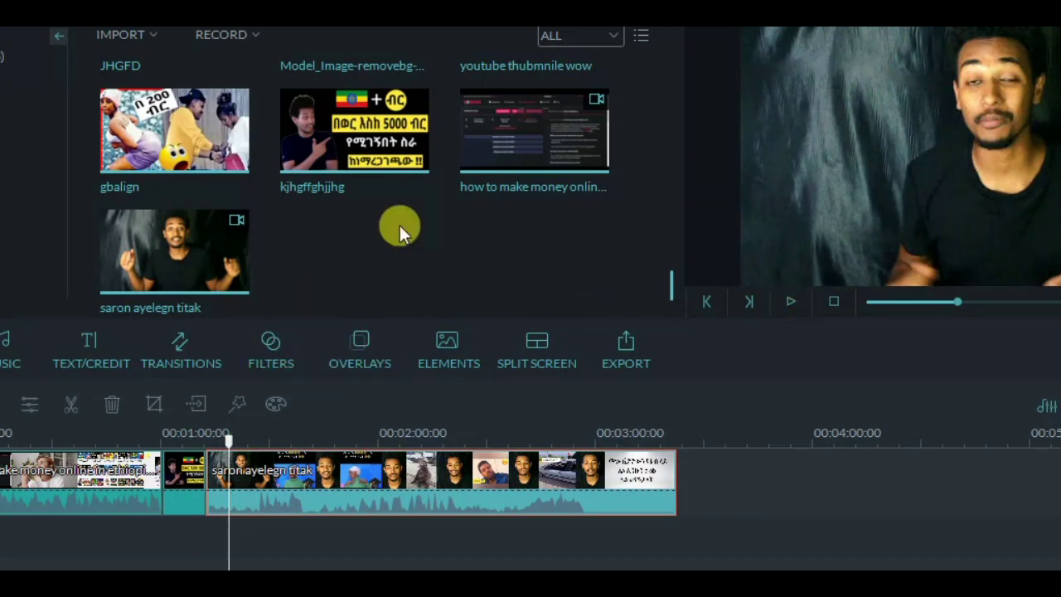
Split the "titak" video at 00:01:27.17 and delete the part after the split.
left_click_drag(228, 438, 260, 440)
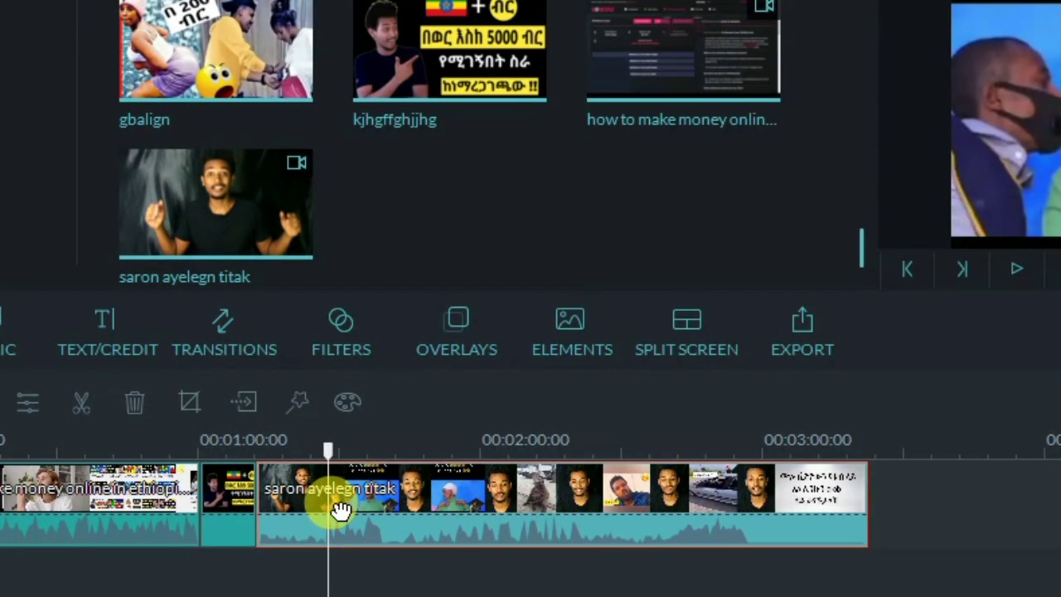
right_click(340, 509)
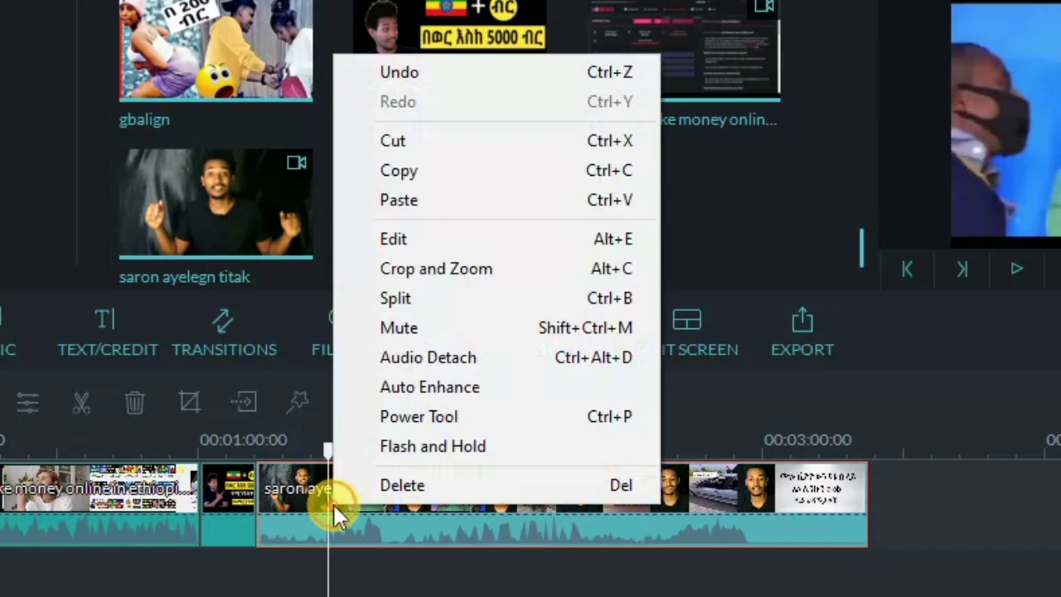
left_click(389, 302)
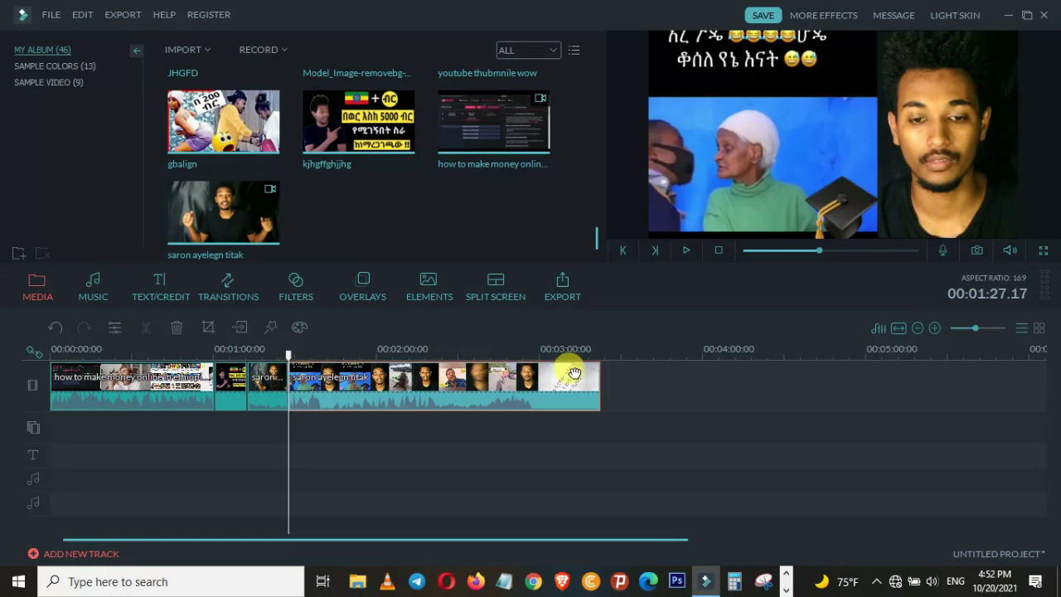
right_click(388, 380)
left_click(422, 364)
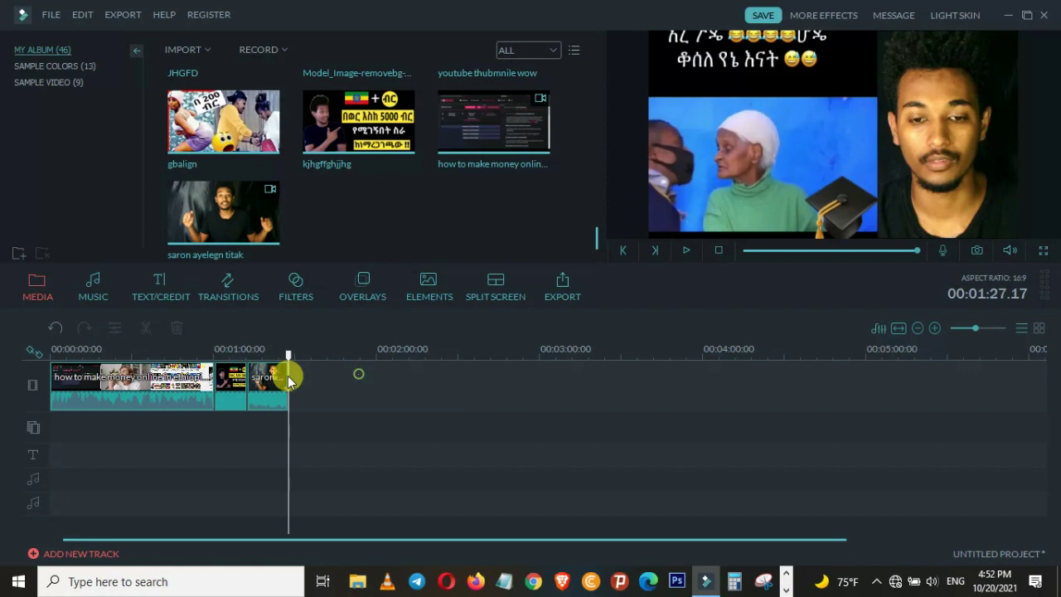
Clear all remaining clips from the timeline and place the "kjhgffghjjhg" image at the start of the main video track.
left_click(91, 371)
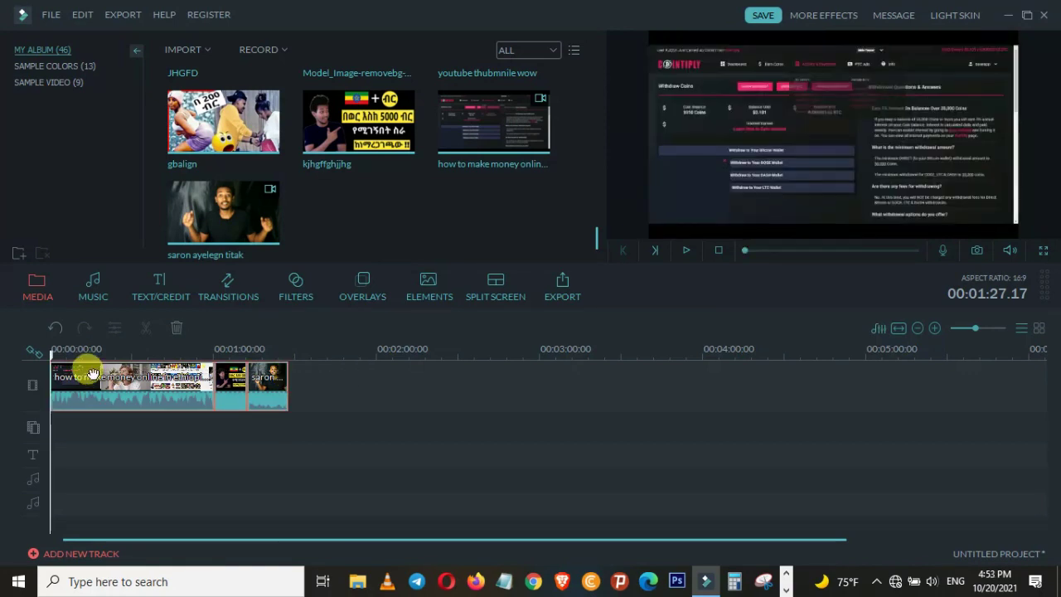
key("Delete")
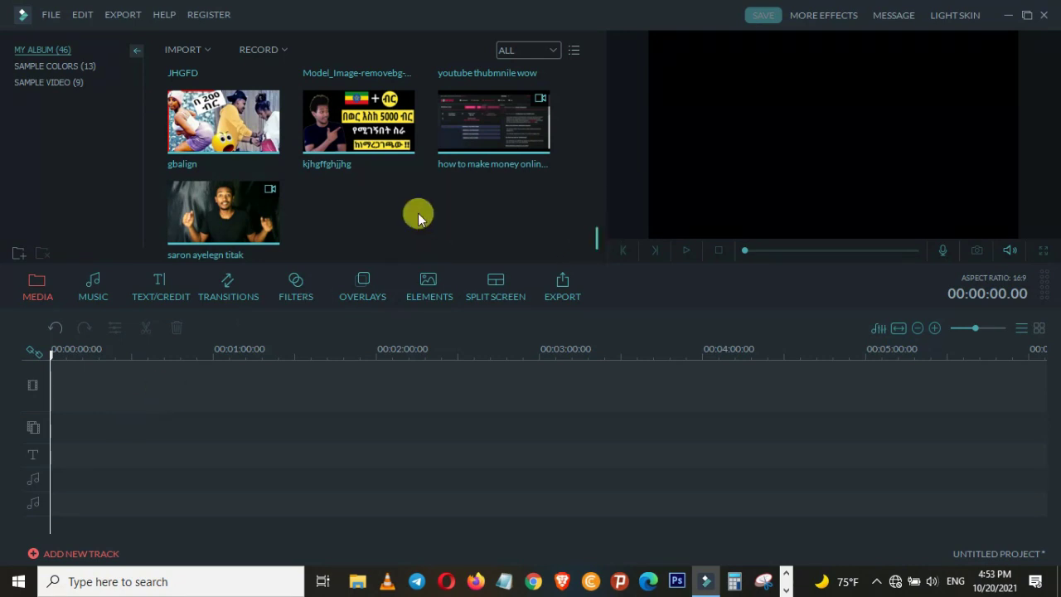
mouse_move(385, 155)
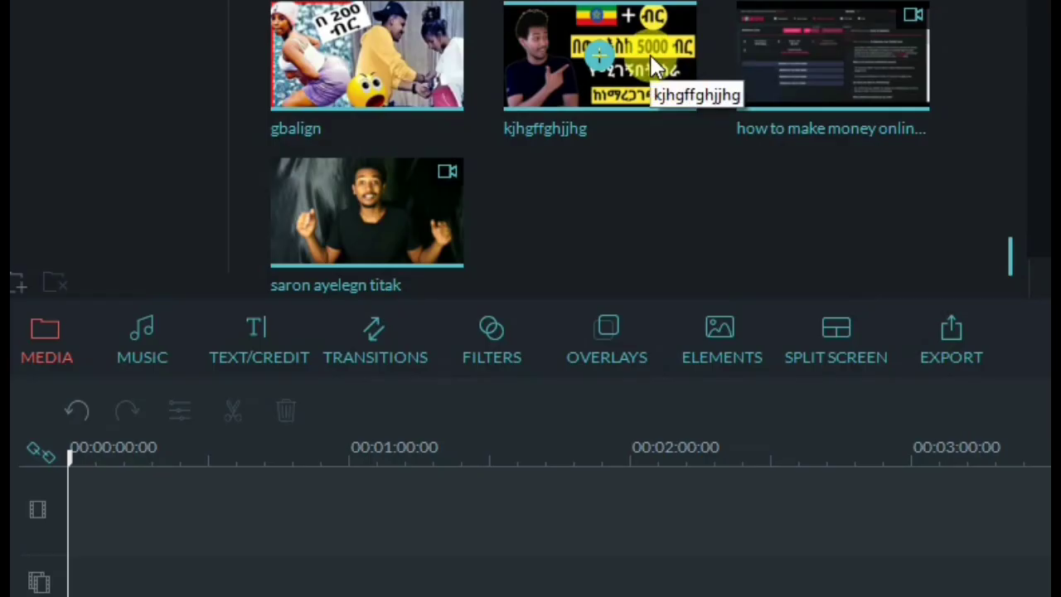
mouse_move(394, 123)
left_mouse_down()
mouse_move(171, 354)
mouse_move(118, 384)
left_mouse_up()
left_click_drag(185, 507, 185, 507)
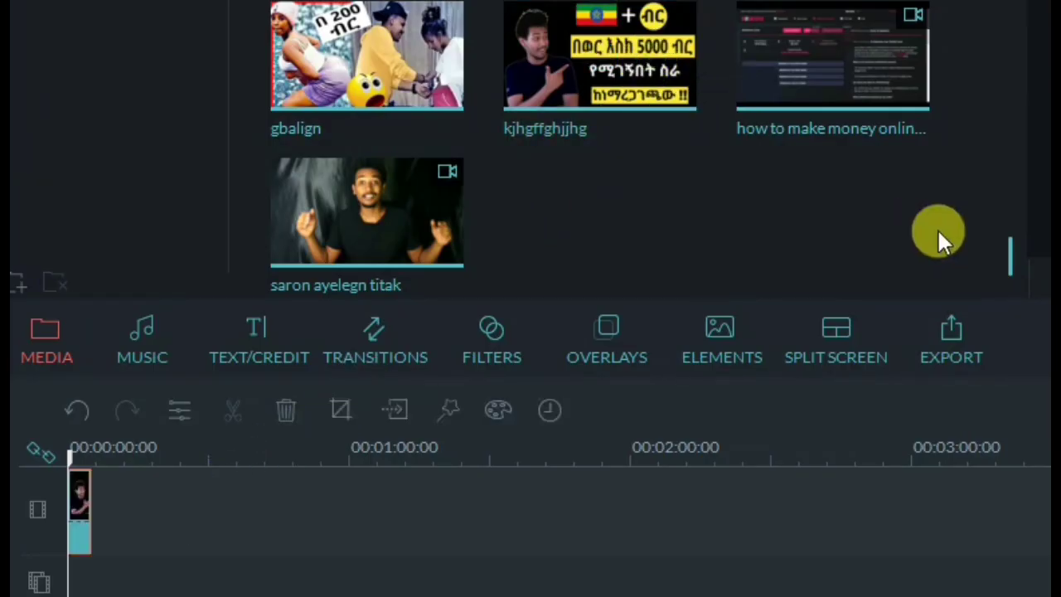
Find the "youtube thubmnile wow" image in the media library and place it directly after the first image on the main video track.
scroll(1005, 248, "up", 1)
left_click_drag(1008, 251, 1004, 237)
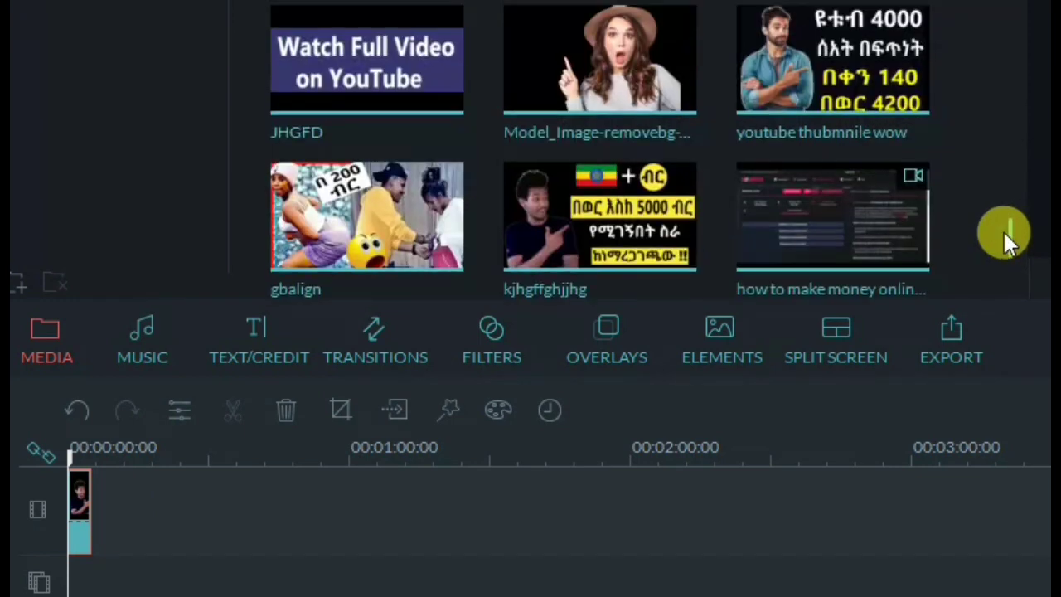
left_click_drag(883, 65, 166, 481)
Enlarge the timeline scale and open the motion settings of the first image clip.
left_click(79, 498)
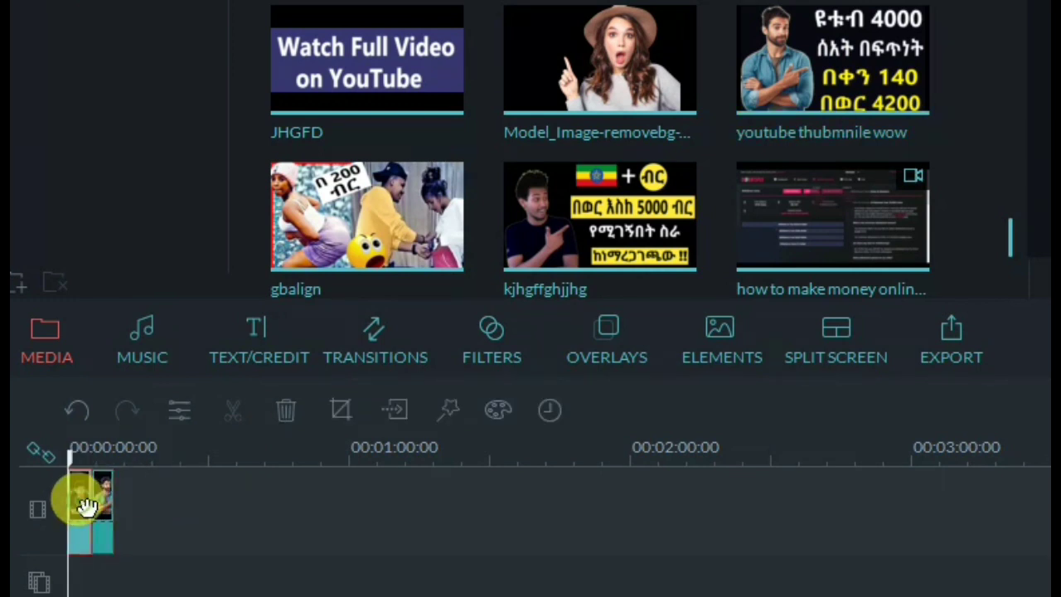
left_click_drag(110, 463, 135, 447)
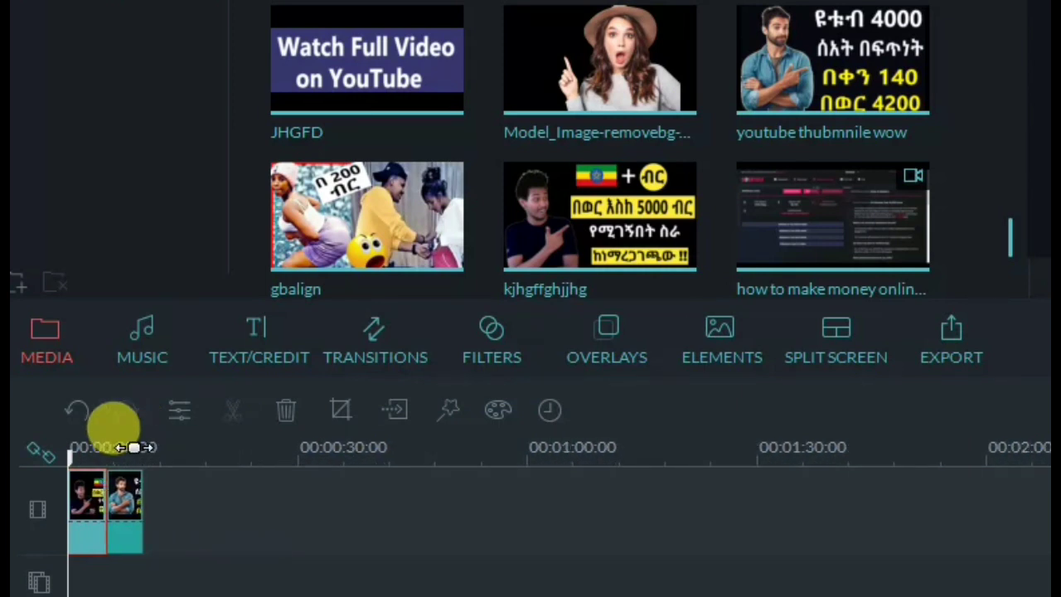
left_click_drag(106, 544, 88, 513)
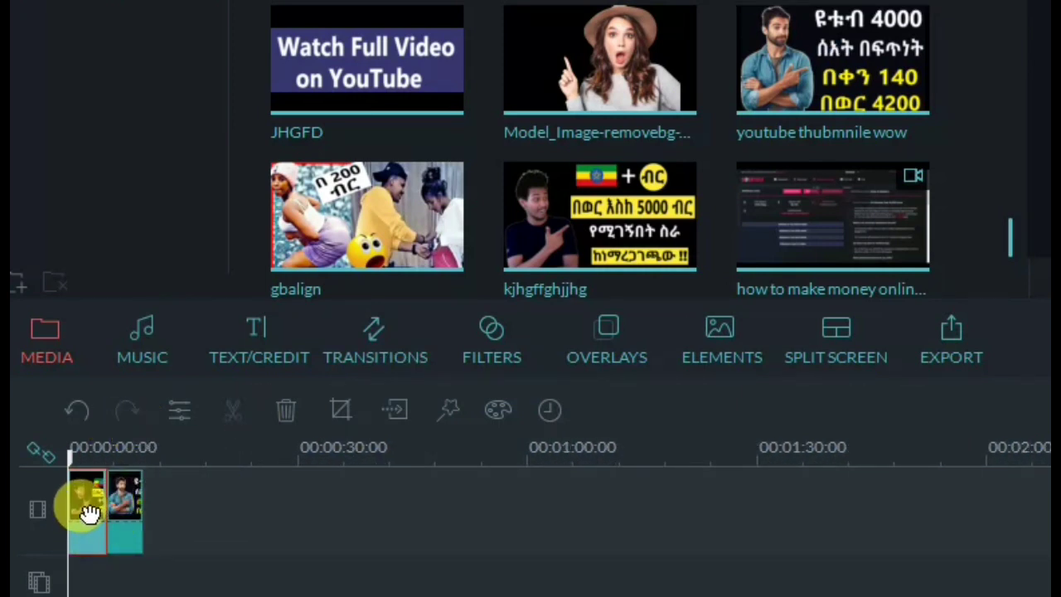
double_click(89, 512)
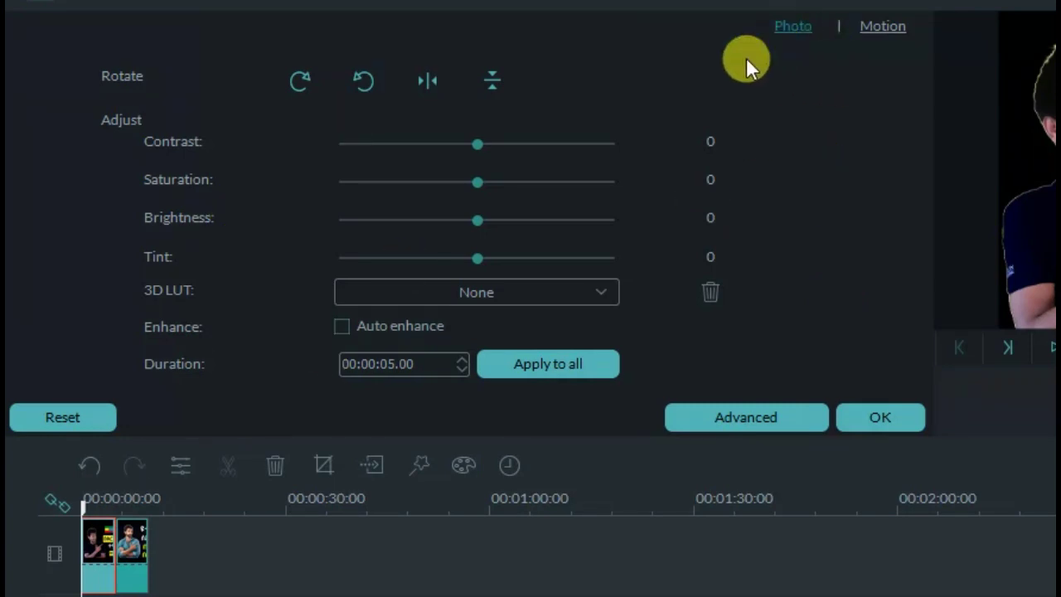
left_click(886, 27)
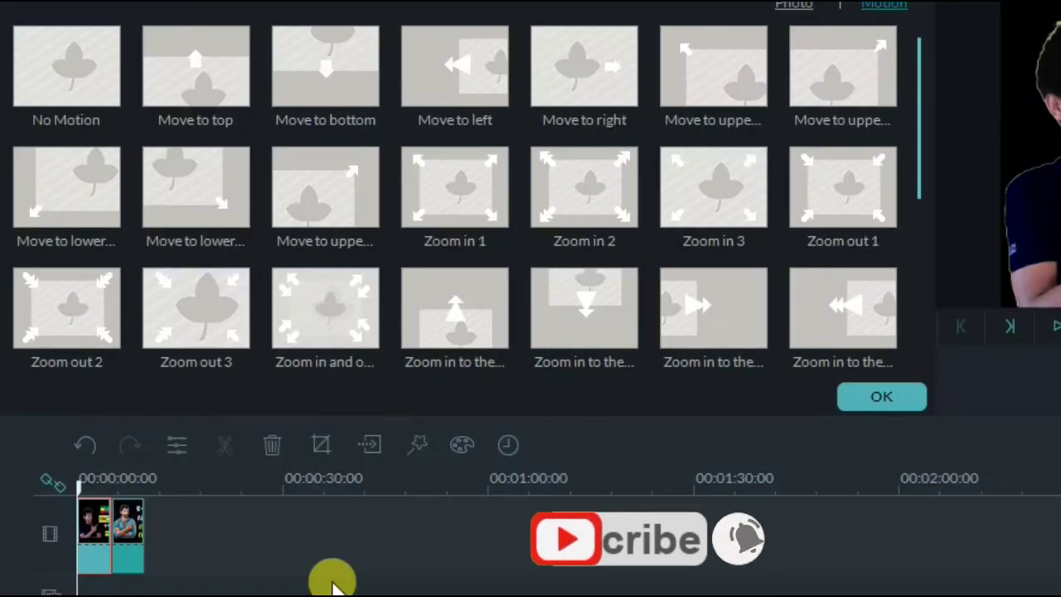
Apply the "Move to top" motion to the first image and preview it from the start of the timeline.
double_click(208, 78)
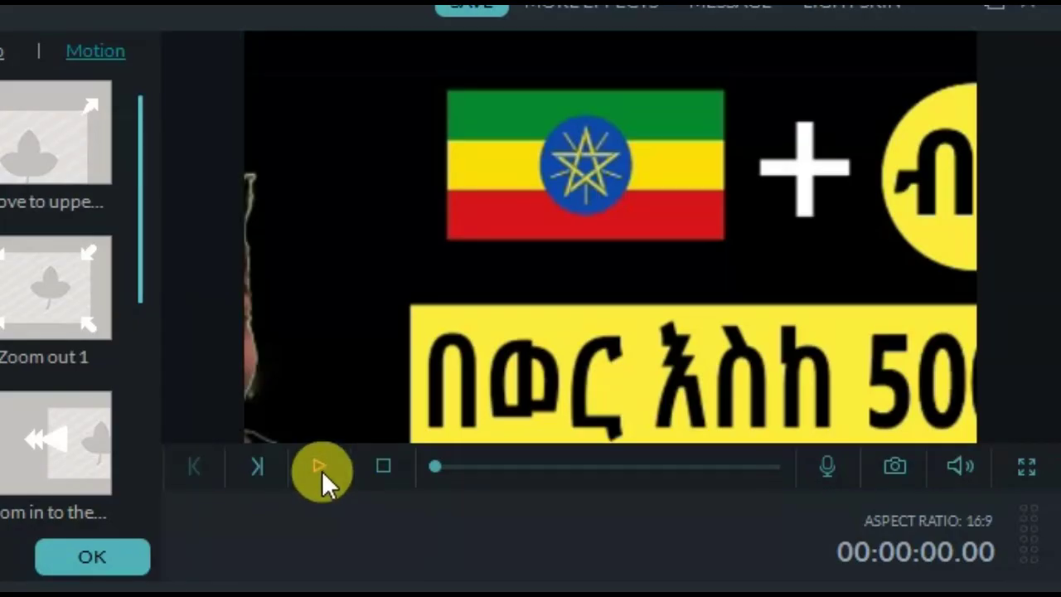
left_click(319, 466)
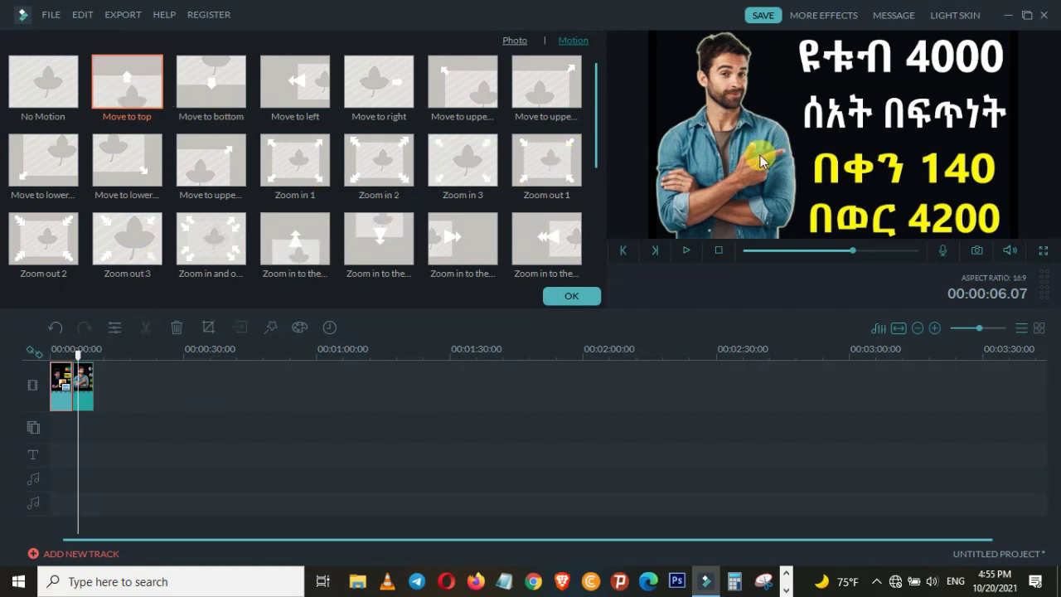
left_click_drag(77, 355, 31, 363)
left_click(687, 250)
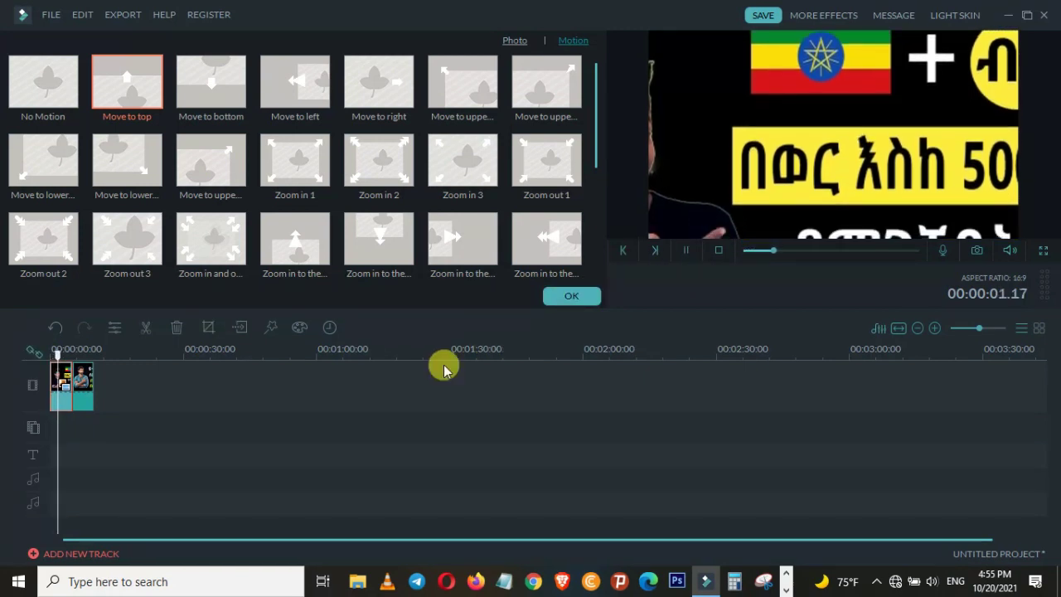
left_click(685, 252)
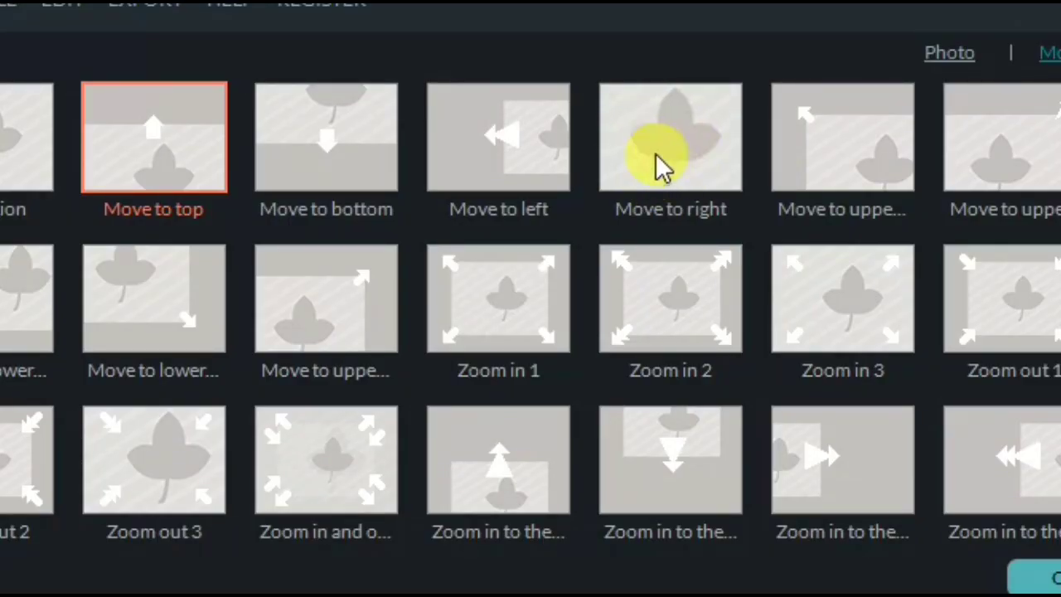
Change the first image's motion to "Move to right" and preview it from the start of the timeline.
left_click(646, 150)
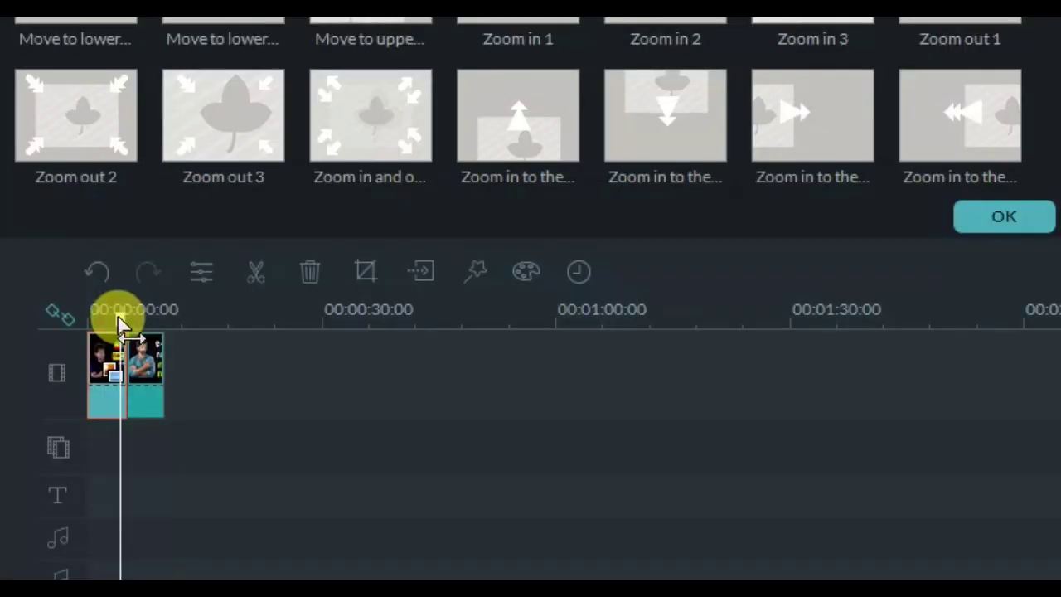
left_click_drag(120, 326, 83, 320)
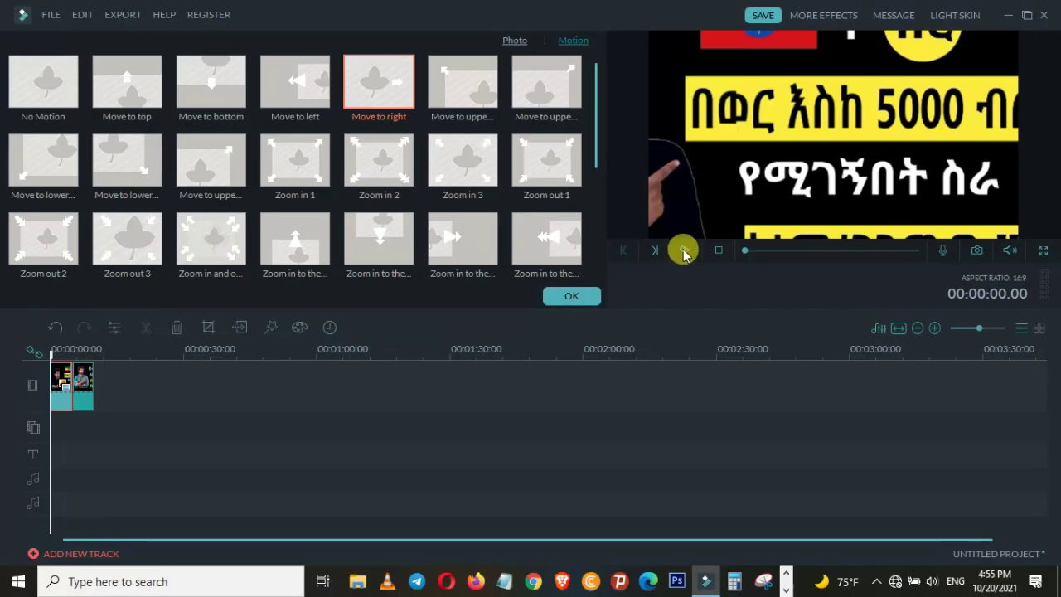
left_click(684, 251)
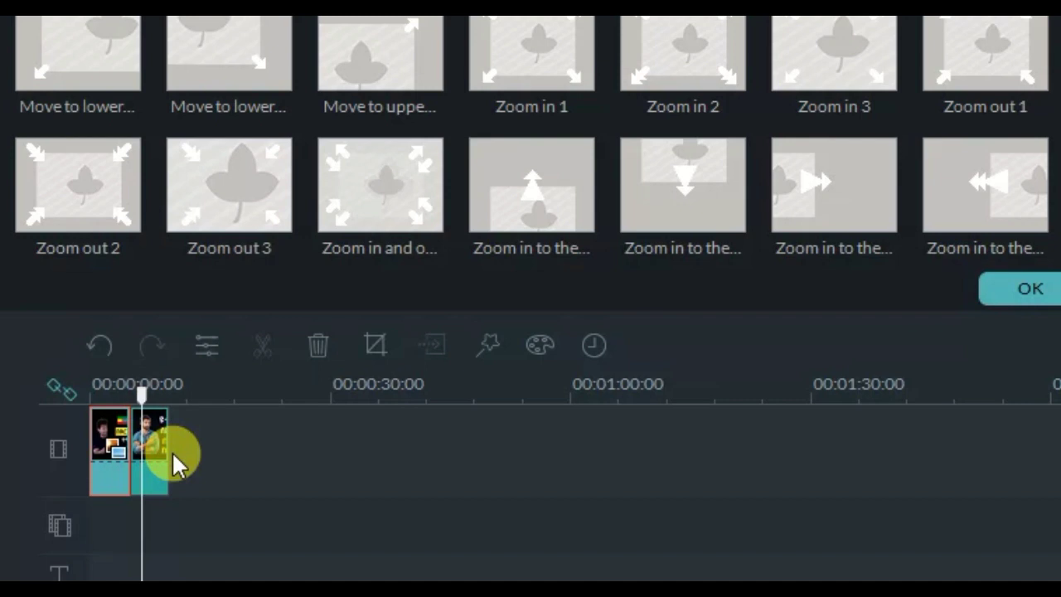
Apply the upward "Zoom in to the..." motion to the second image and play both images from the start.
left_click(156, 450)
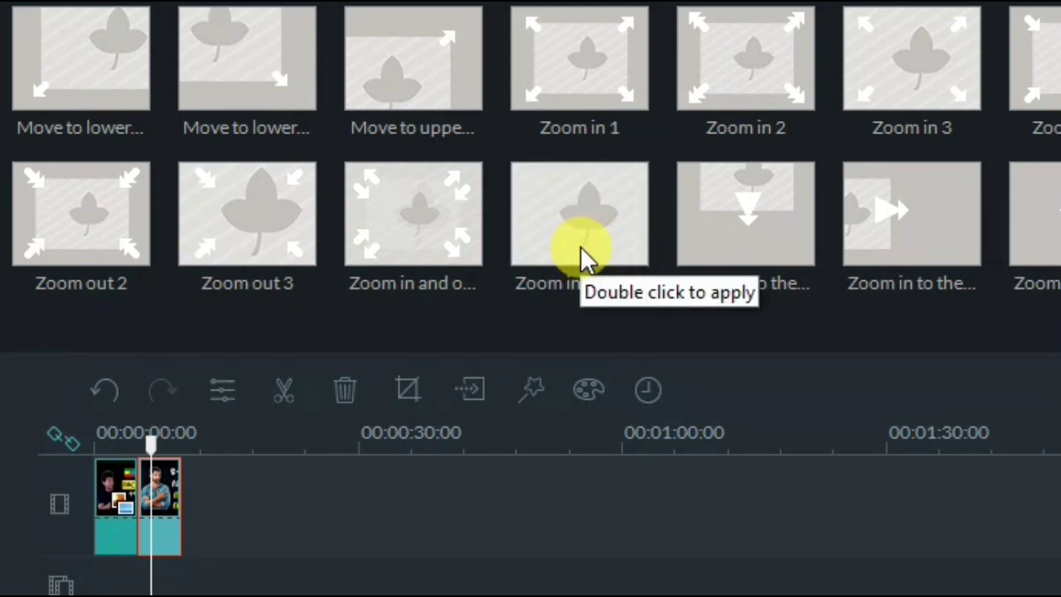
double_click(611, 216)
left_click_drag(150, 443, 51, 425)
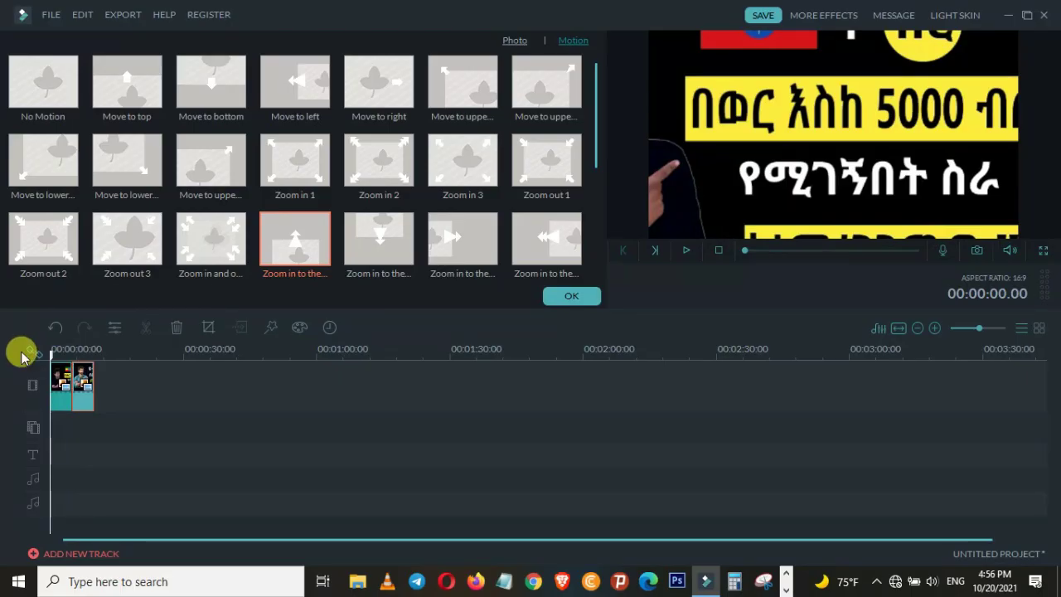
left_click(685, 251)
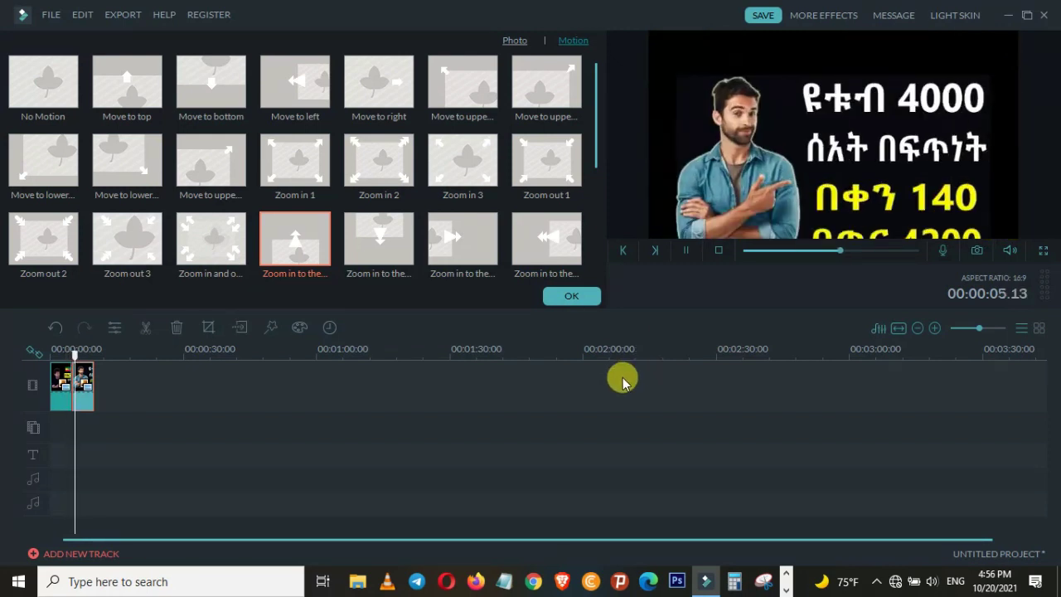
key("space")
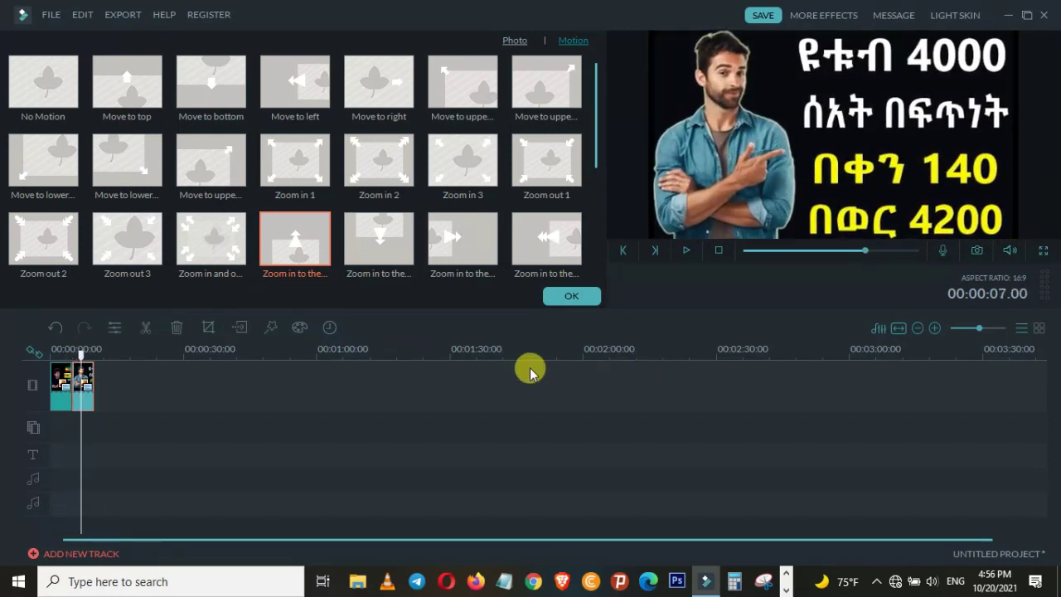
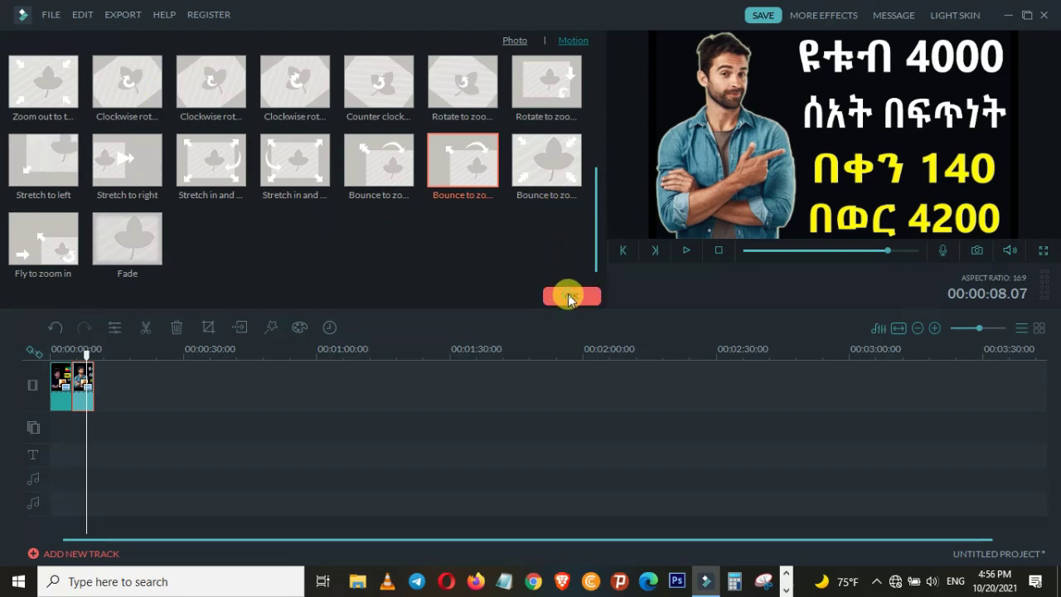
Confirm the selected "Bounce to zo..." motion for the second image and return to browsing the media library.
left_click(569, 297)
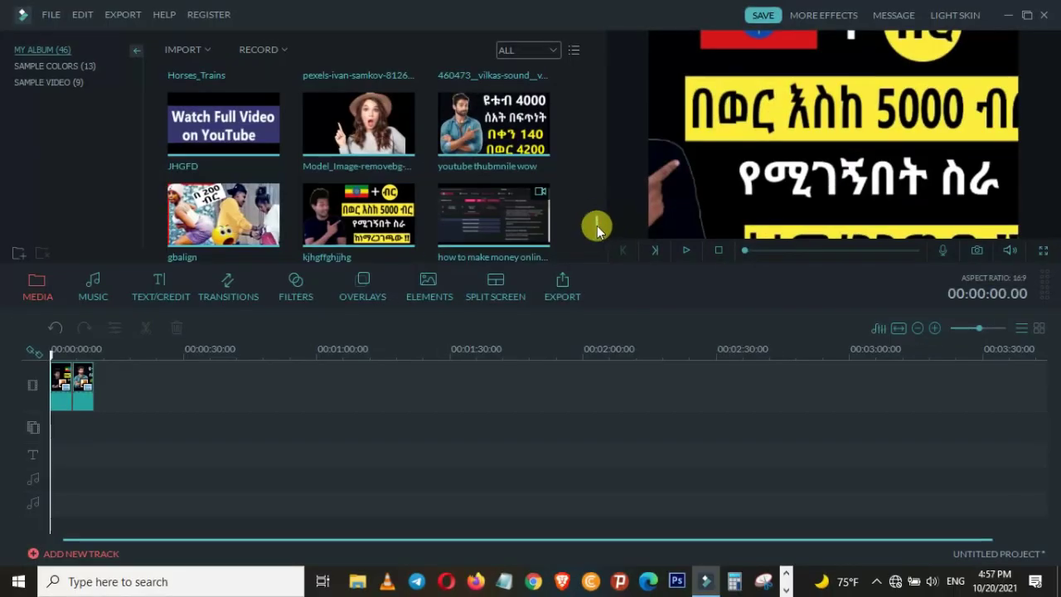
scroll(596, 204, "up", 10)
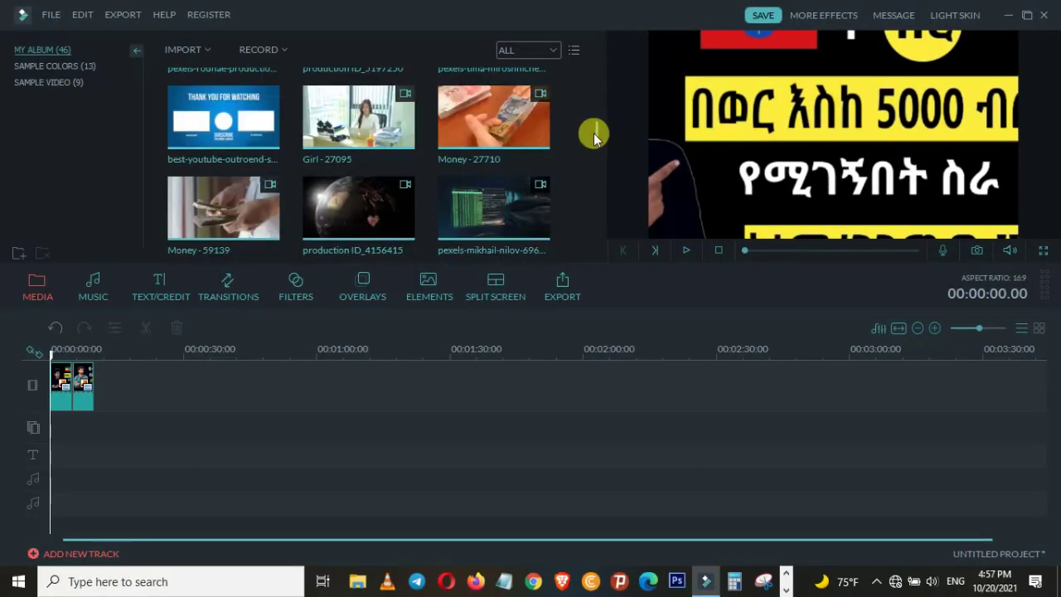
scroll(597, 164, "down", 10)
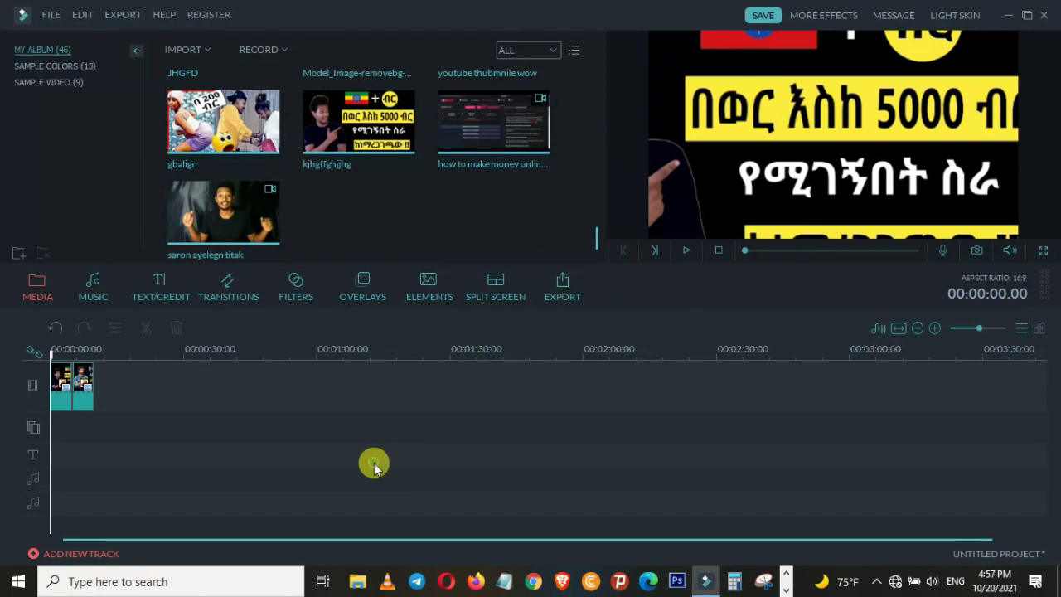